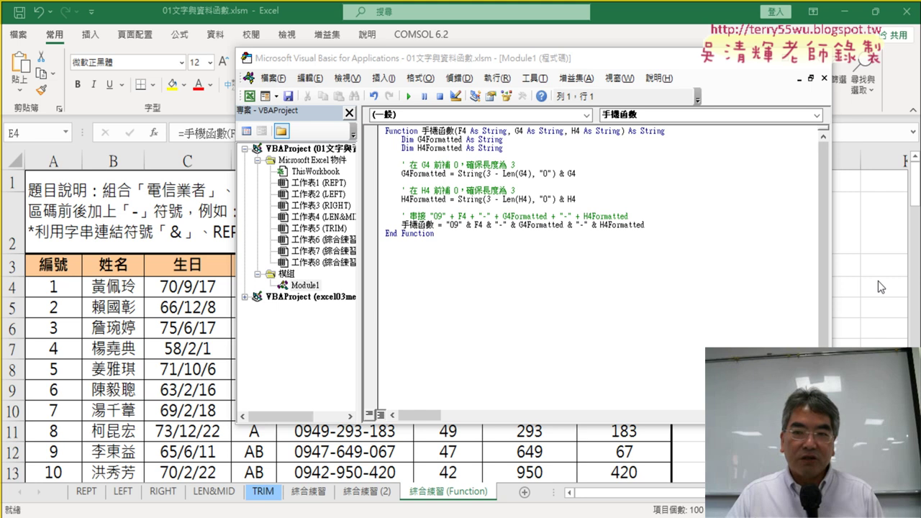
# - Close the VBA editor and return to the sheet's 手機 phone-number column
pyautogui.hotkey('ctrl', 'a')
pyautogui.click(491, 131)
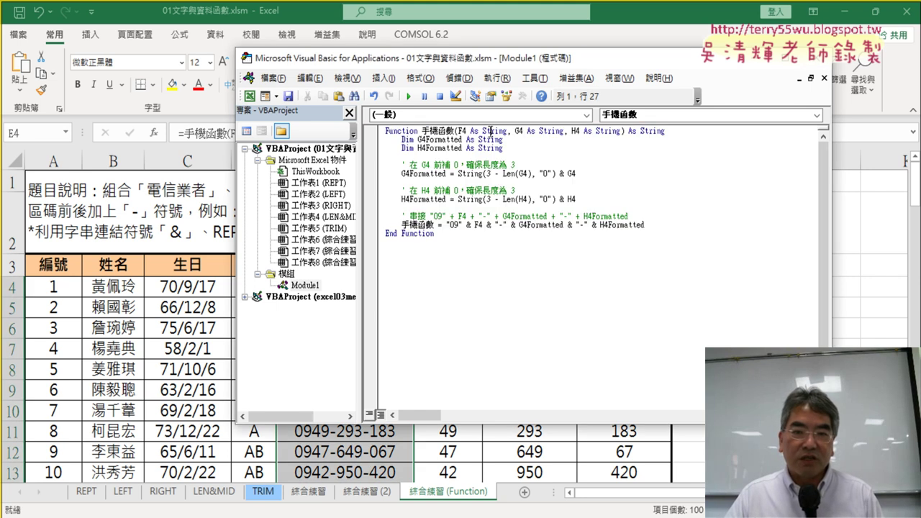
pyautogui.click(824, 57)
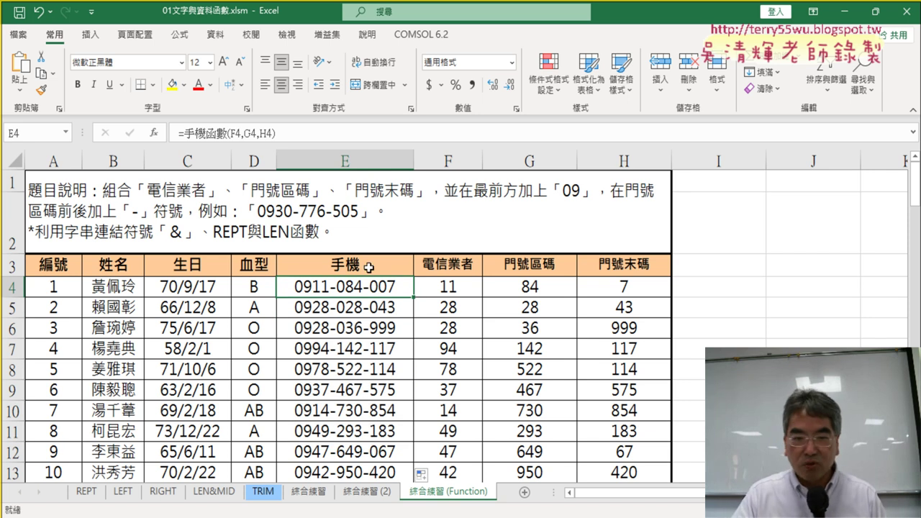
pyautogui.press('Delete')
pyautogui.click(153, 134)
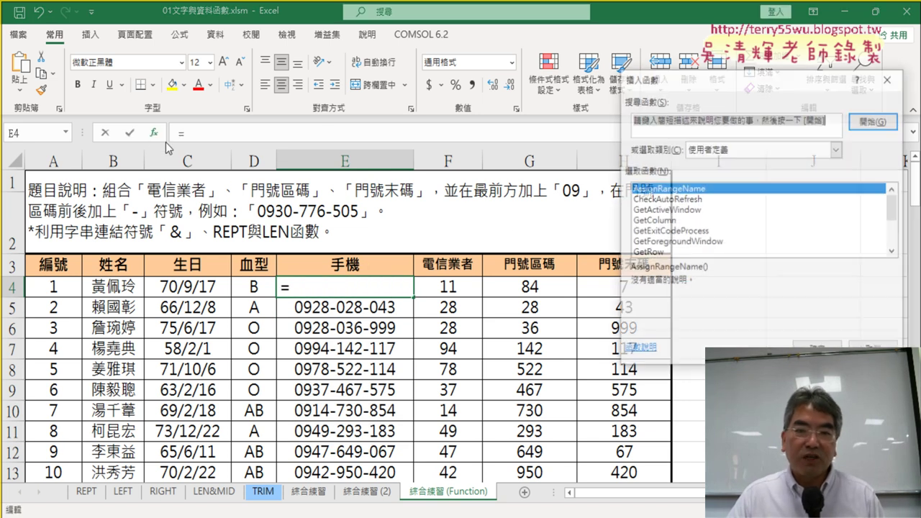
pyautogui.scroll(-3, 891, 236)
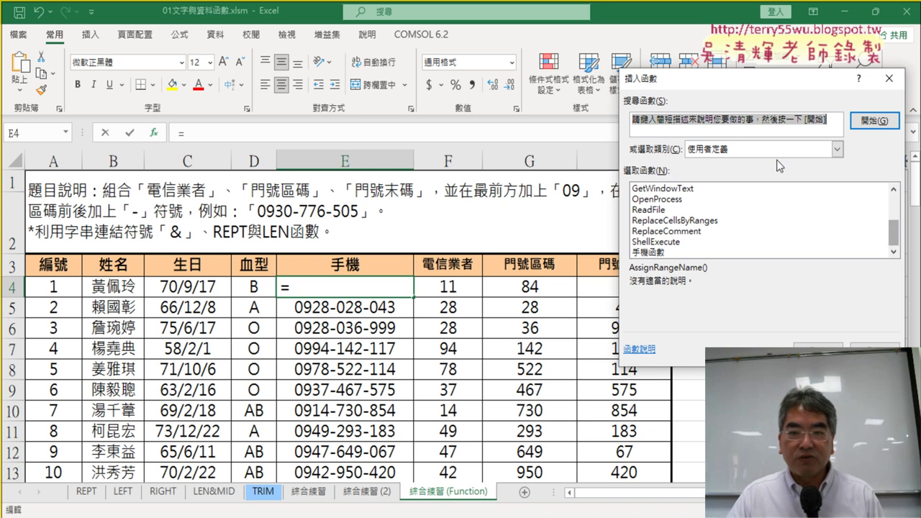
pyautogui.doubleClick(647, 252)
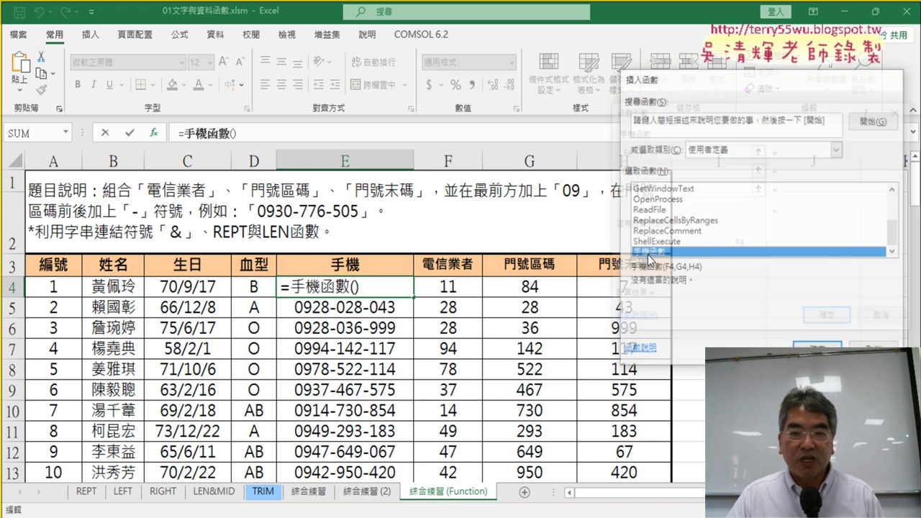
pyautogui.moveTo(672, 110); pyautogui.dragTo(286, 328)
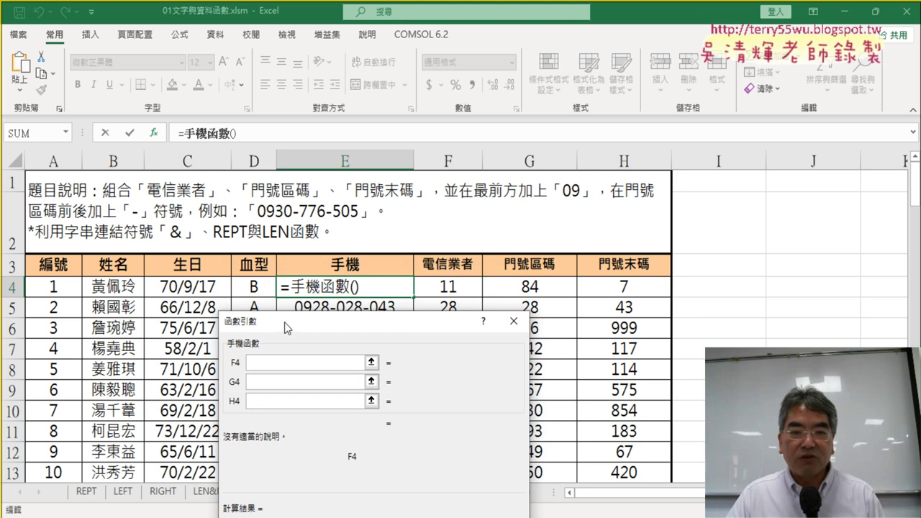
pyautogui.click(446, 295)
pyautogui.click(292, 383)
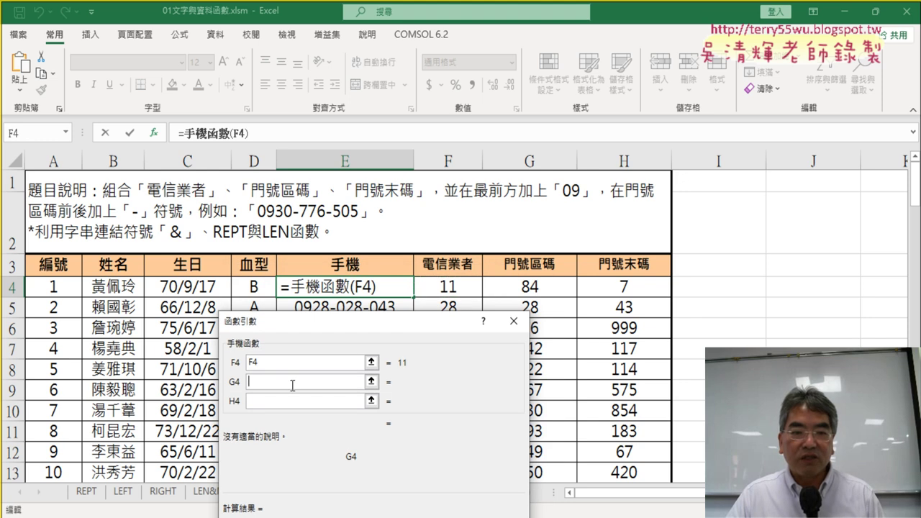
pyautogui.click(545, 285)
pyautogui.click(302, 401)
pyautogui.click(606, 294)
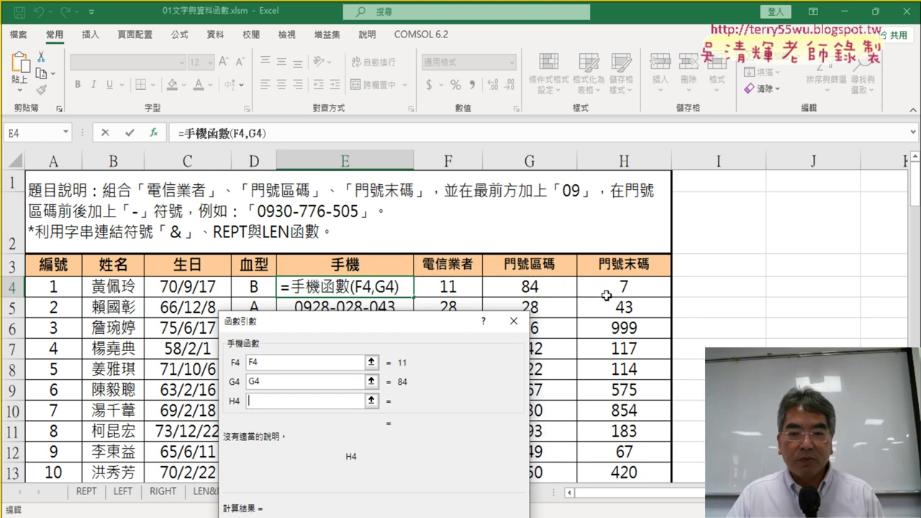
pyautogui.press('Return')
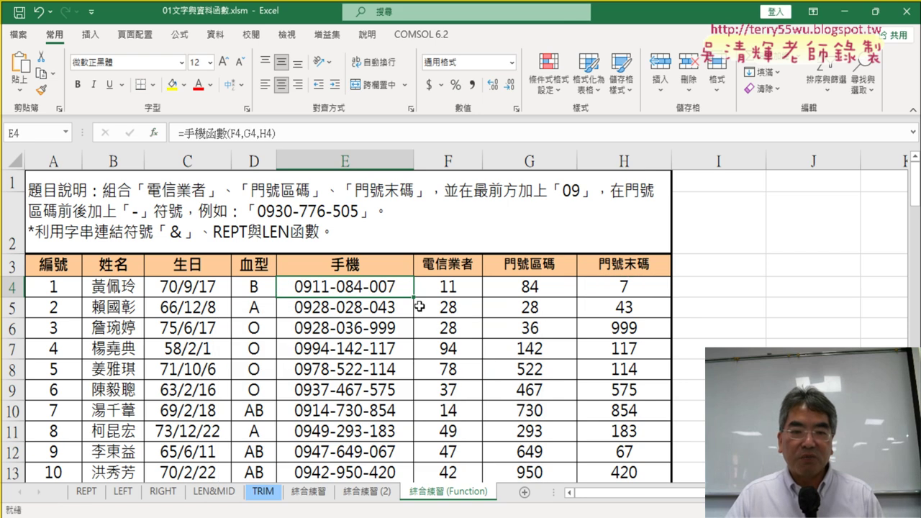
# - Fill the 手機函數 formula down E4:E13 and open the VBA editor with Alt+F11
pyautogui.doubleClick(413, 297)
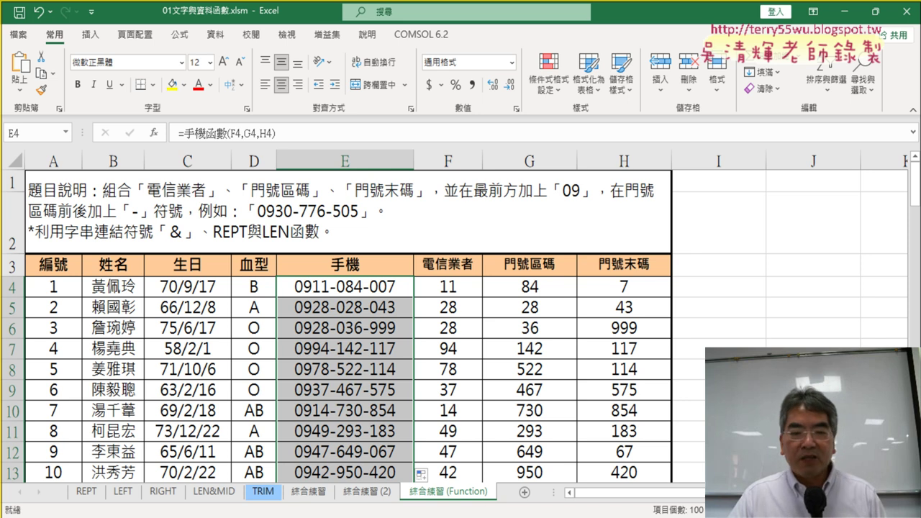
pyautogui.moveTo(442, 515)
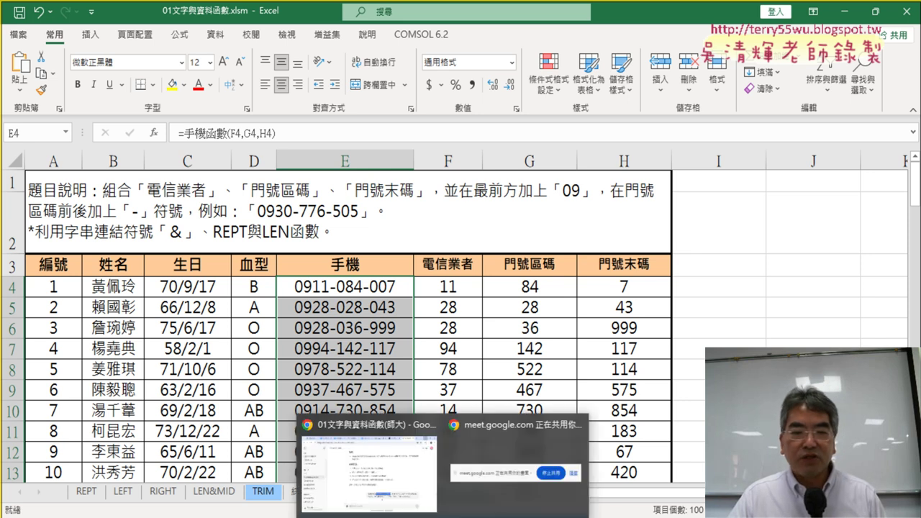
pyautogui.click(346, 328)
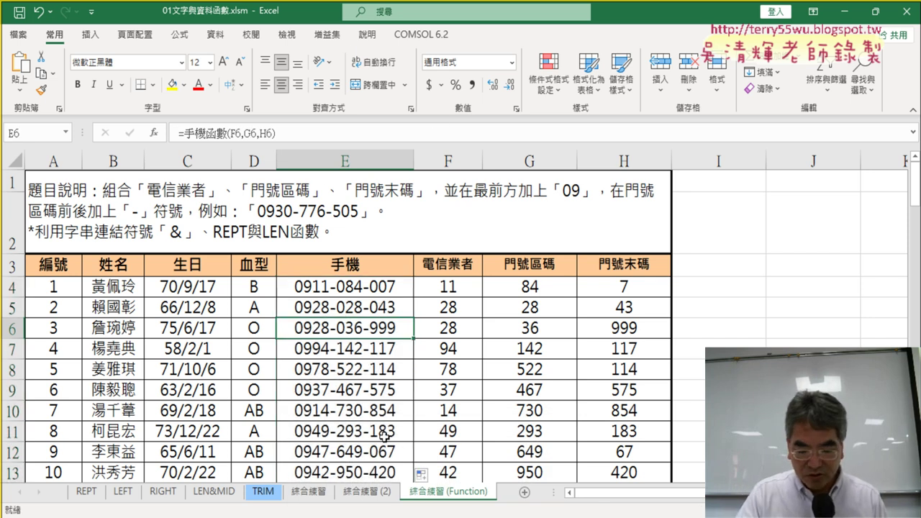
pyautogui.hotkey('alt', 'F11')
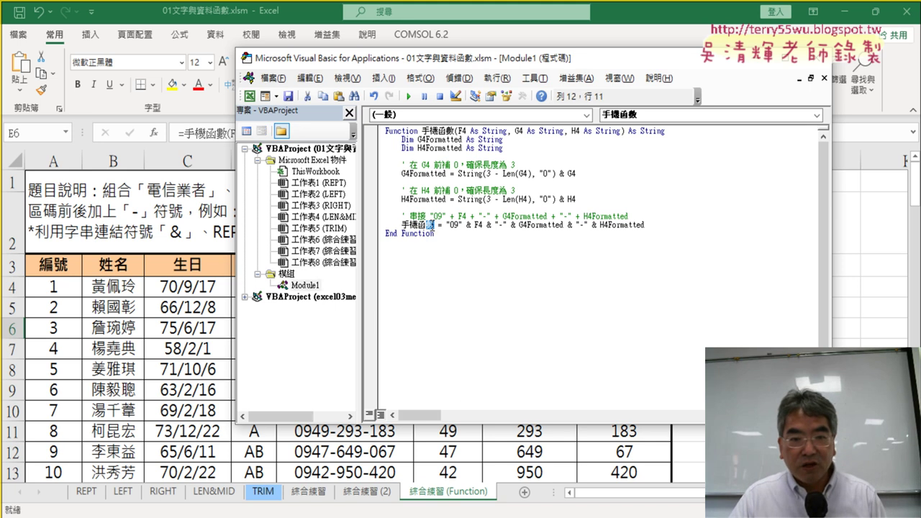
# - Change the last line's assignment target from 手機函數 to 串接手機號碼, then return to Excel
pyautogui.moveTo(433, 224); pyautogui.dragTo(402, 224)
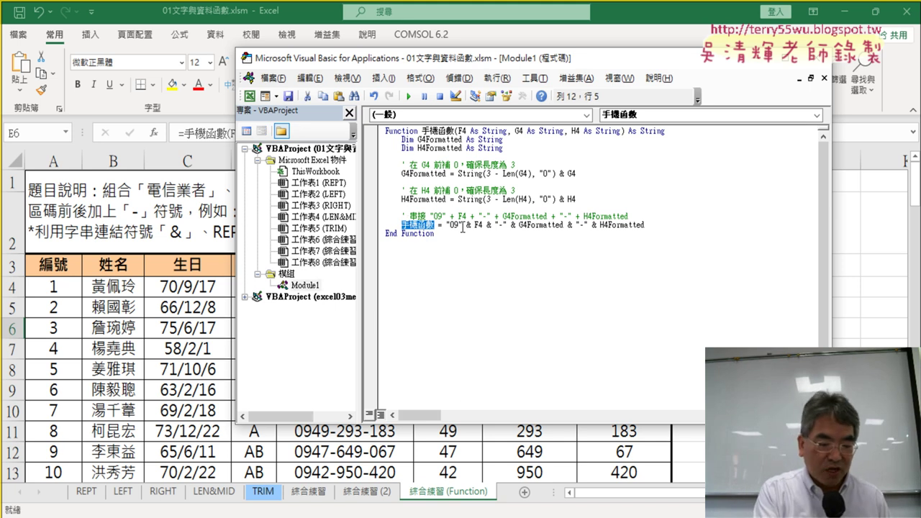
pyautogui.write('串接手機號碼')
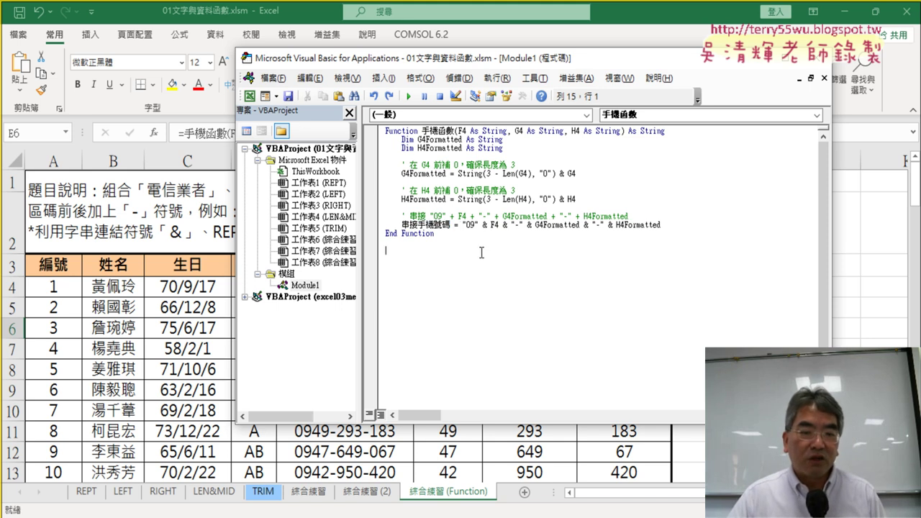
pyautogui.hotkey('ctrl', 'a')
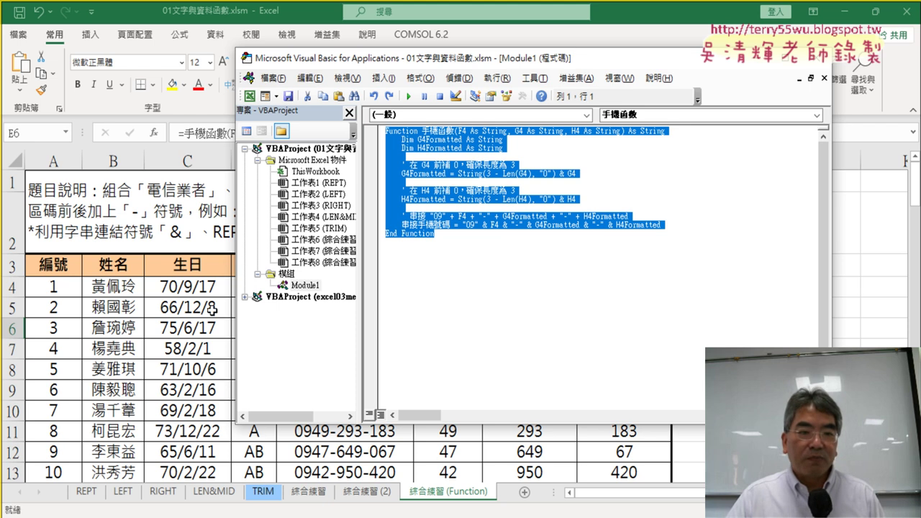
pyautogui.click(227, 307)
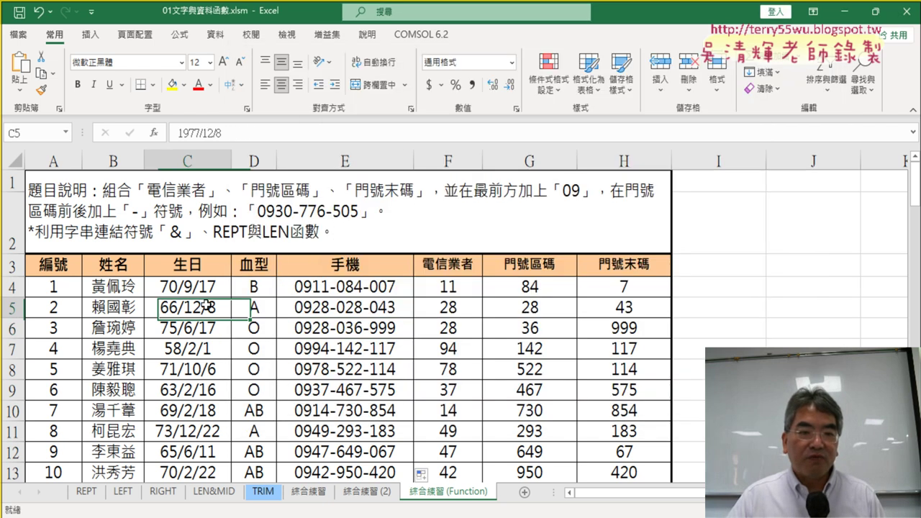
# - Re-confirm E4's 手機函數 arguments so E4:E13 recalculate to blank, then bring back the VBA editor
pyautogui.click(406, 287)
pyautogui.click(207, 133)
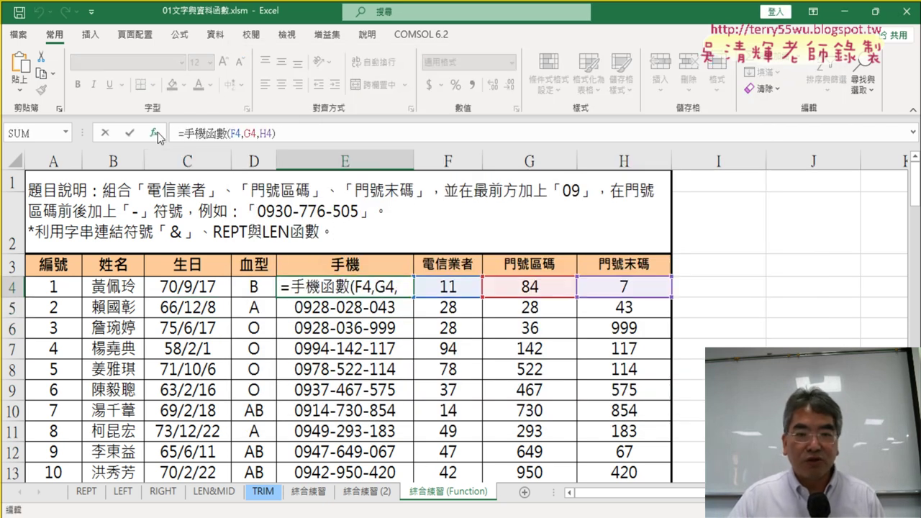
pyautogui.click(156, 134)
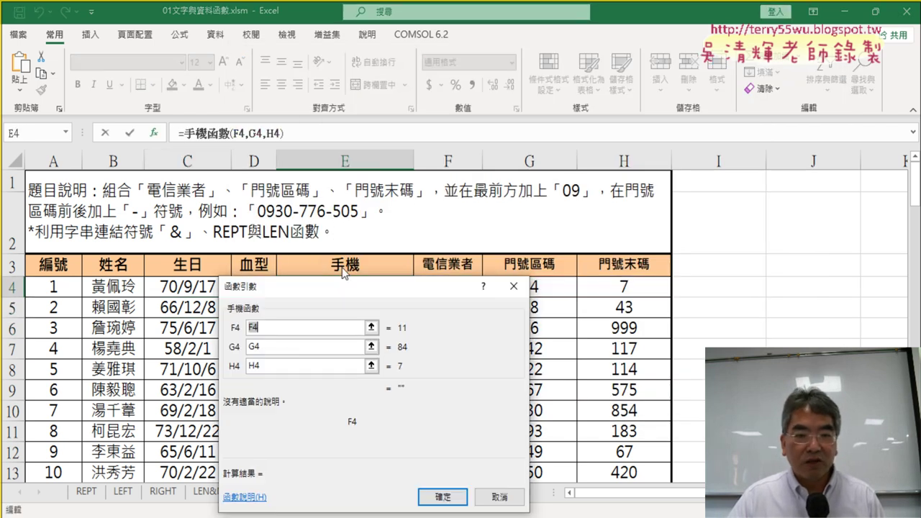
pyautogui.click(439, 502)
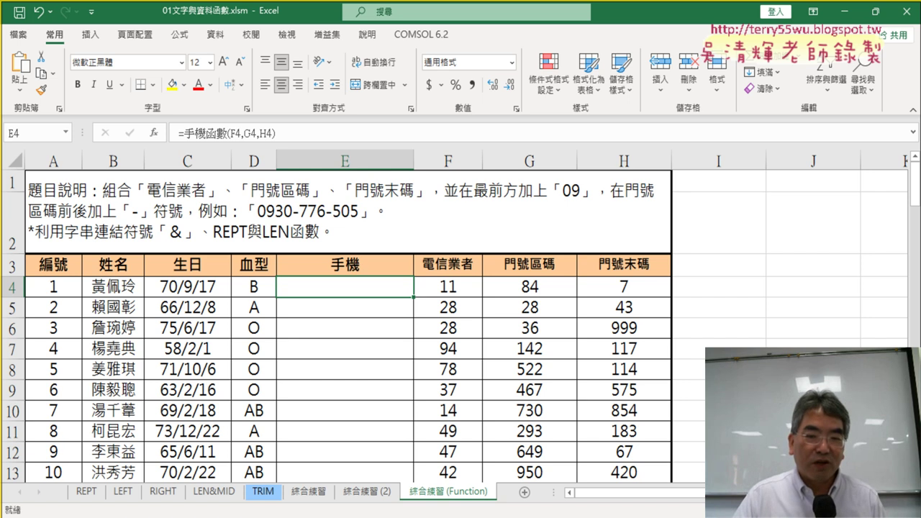
pyautogui.moveTo(543, 514)
pyautogui.click(603, 472)
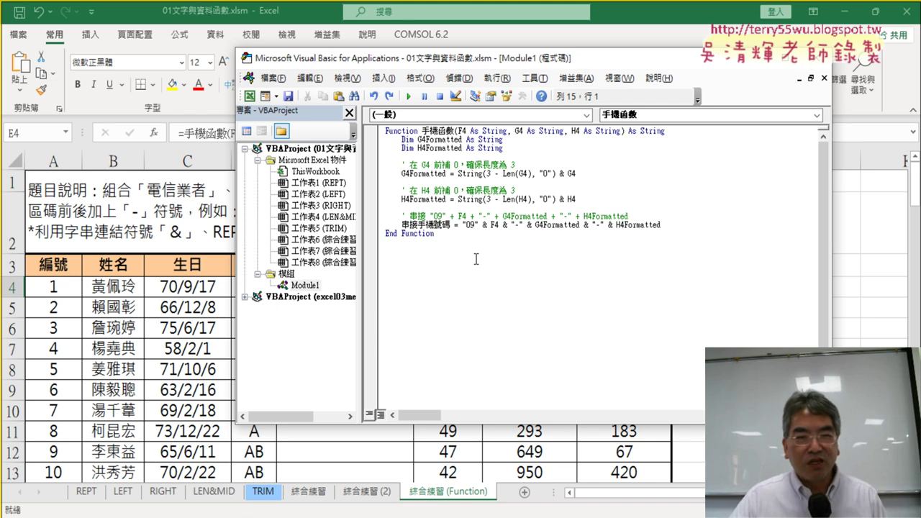
# - Raise the VBA code font size from 9 to 14 under Options > Editor Format
pyautogui.click(534, 78)
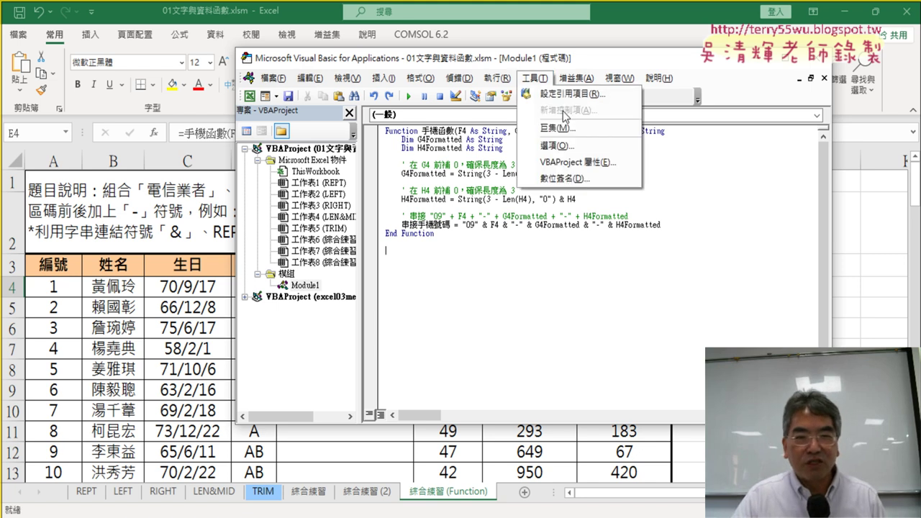
pyautogui.click(577, 146)
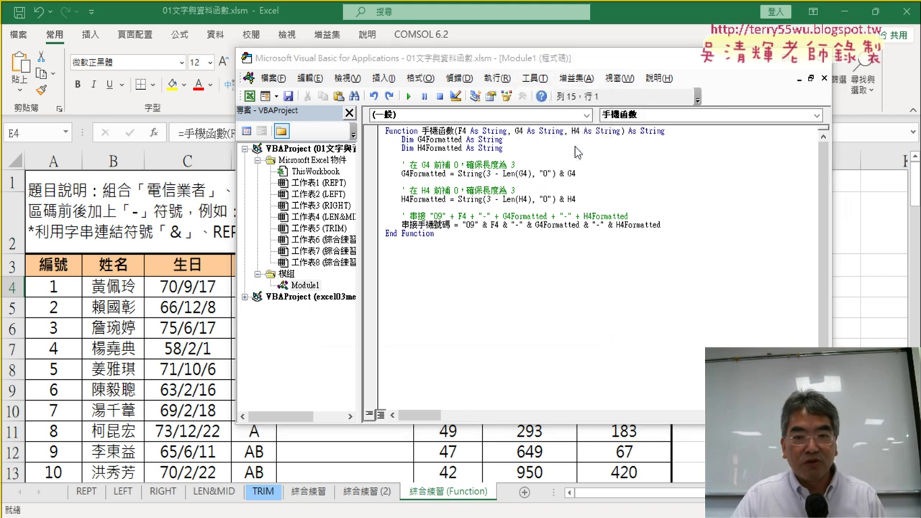
pyautogui.click(379, 125)
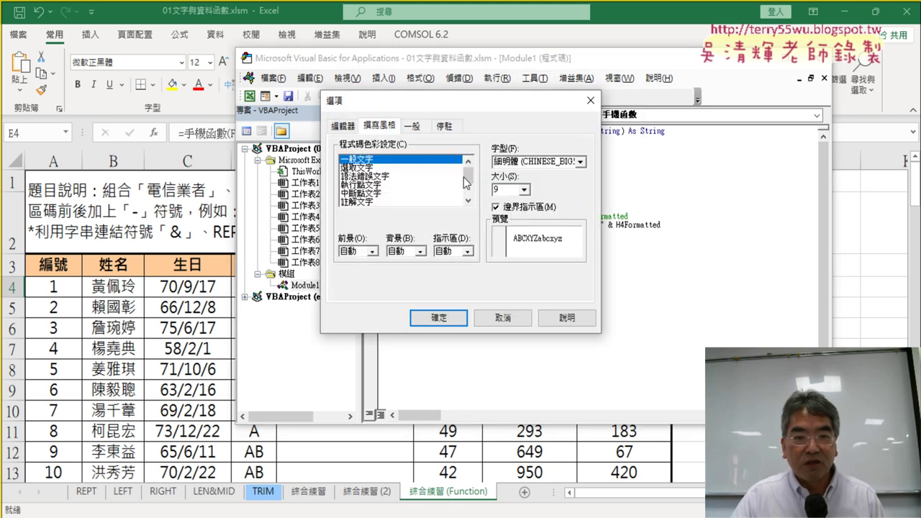
pyautogui.click(525, 189)
pyautogui.click(525, 226)
pyautogui.click(525, 225)
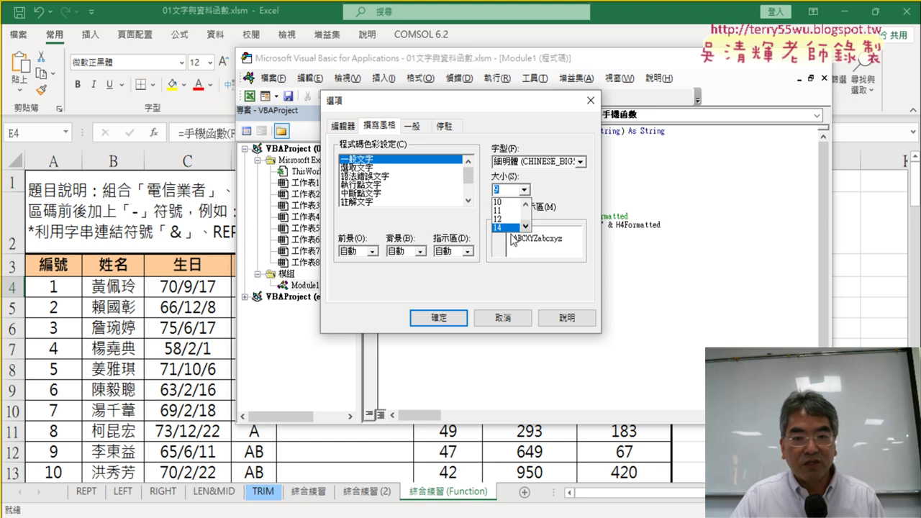
pyautogui.click(504, 227)
pyautogui.click(439, 317)
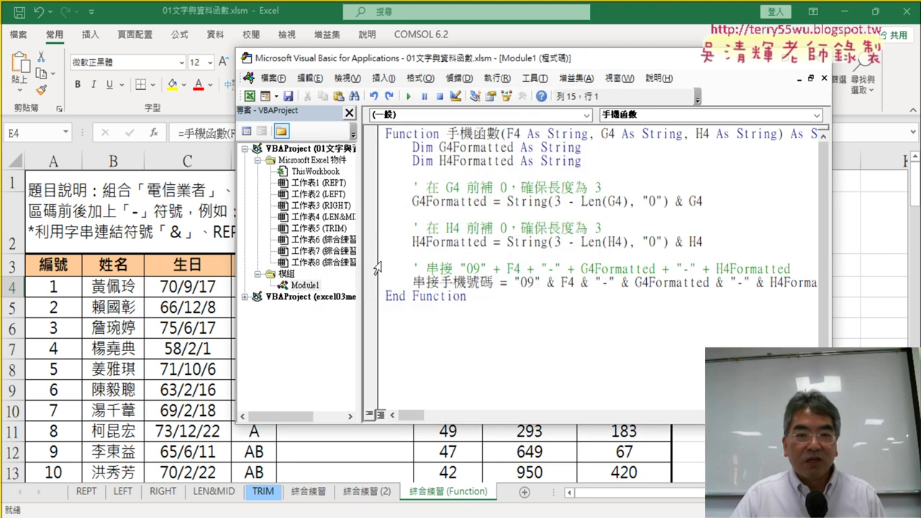
# - Inspect the function name and line 12's 串接手機號碼 assignment, moving the editor to uncover column E
pyautogui.moveTo(364, 255); pyautogui.dragTo(302, 255)
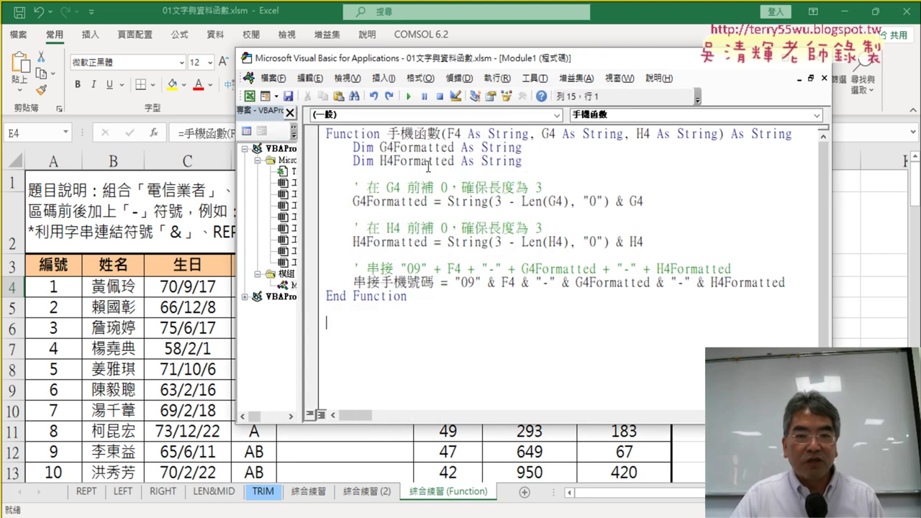
pyautogui.moveTo(386, 134); pyautogui.dragTo(442, 133)
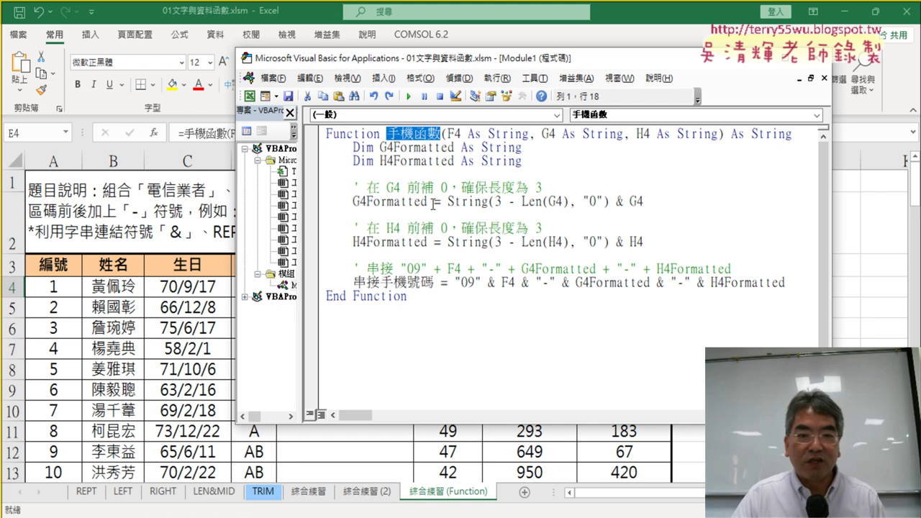
pyautogui.moveTo(434, 284); pyautogui.dragTo(353, 284)
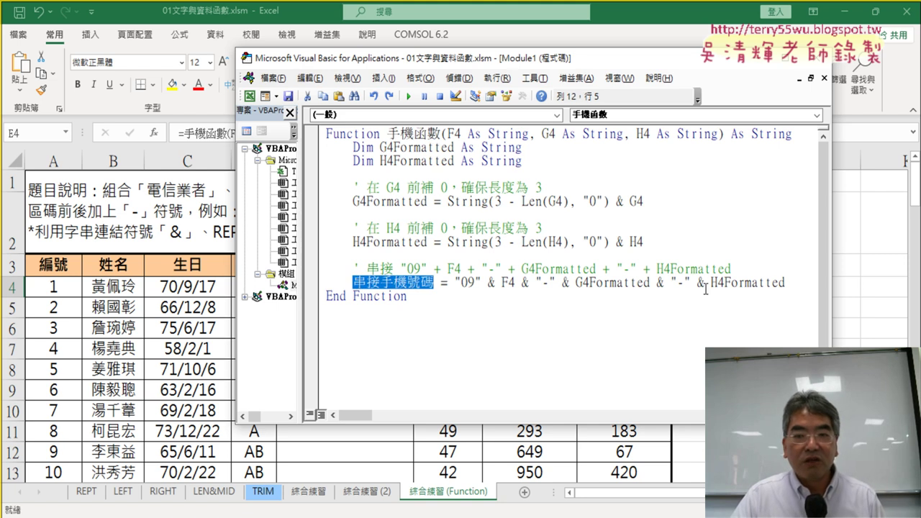
pyautogui.moveTo(792, 282); pyautogui.dragTo(458, 282)
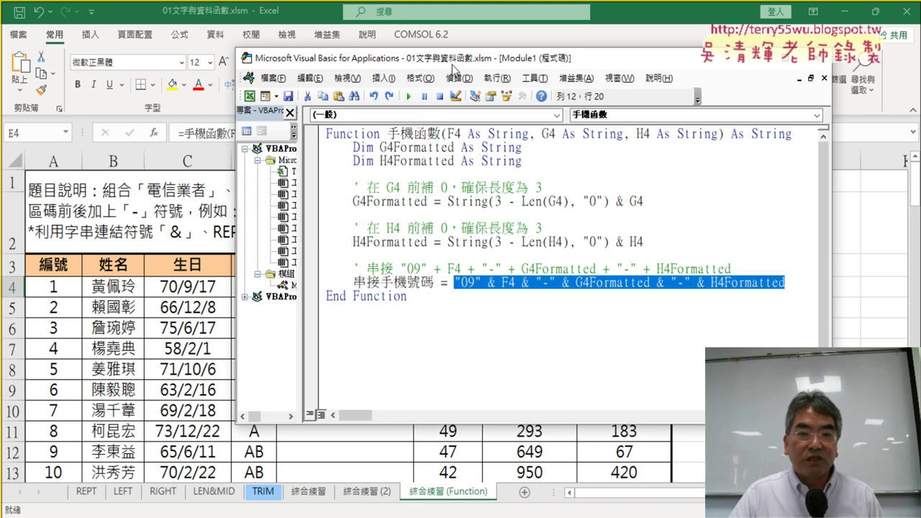
pyautogui.moveTo(454, 67); pyautogui.dragTo(645, 87)
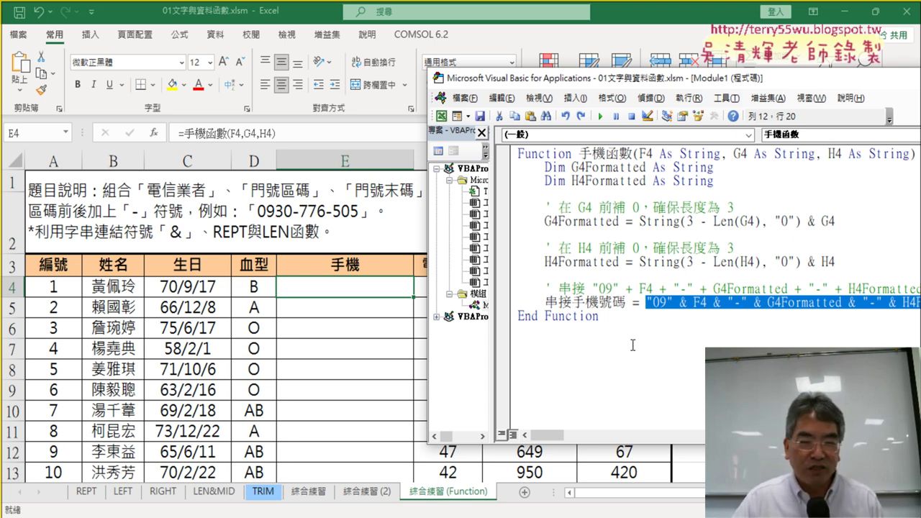
# - Copy all of Module1's 手機函數 code and switch to the ChatGPT conversation
pyautogui.hotkey('ctrl', 'a')
pyautogui.rightClick(562, 159)
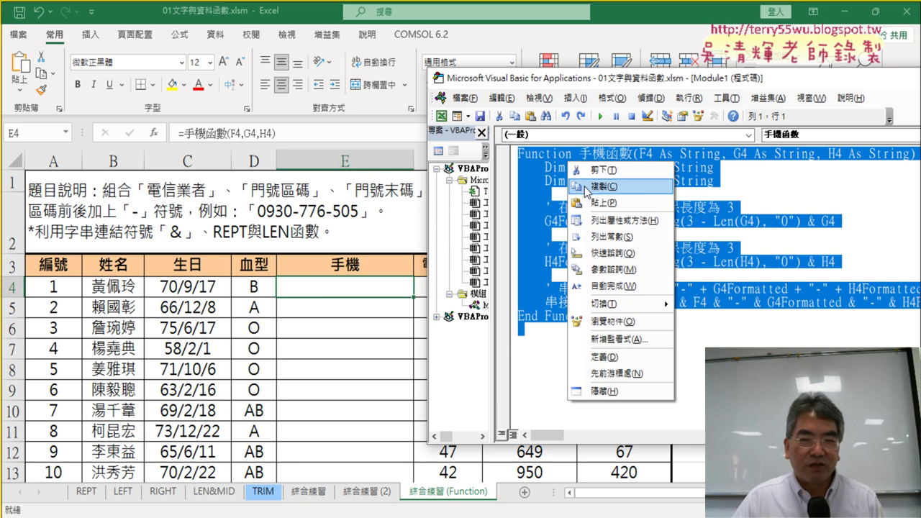
pyautogui.click(584, 191)
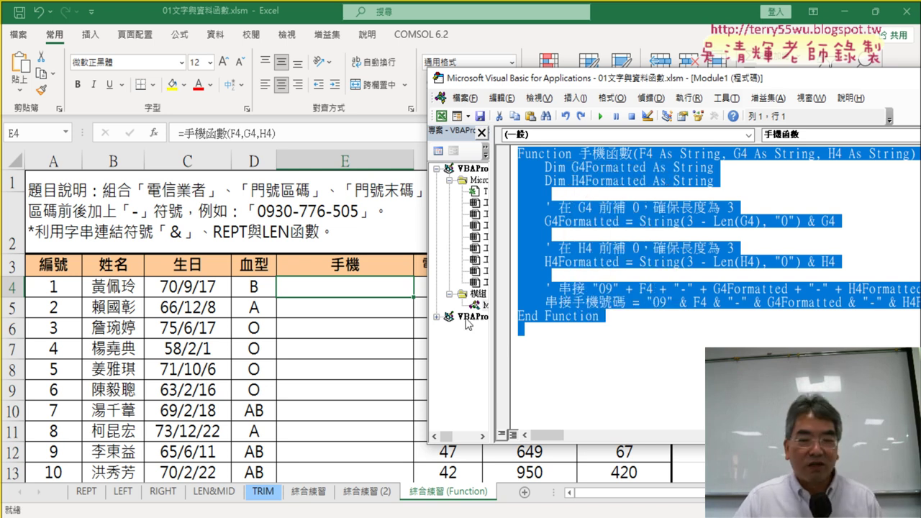
pyautogui.moveTo(431, 509)
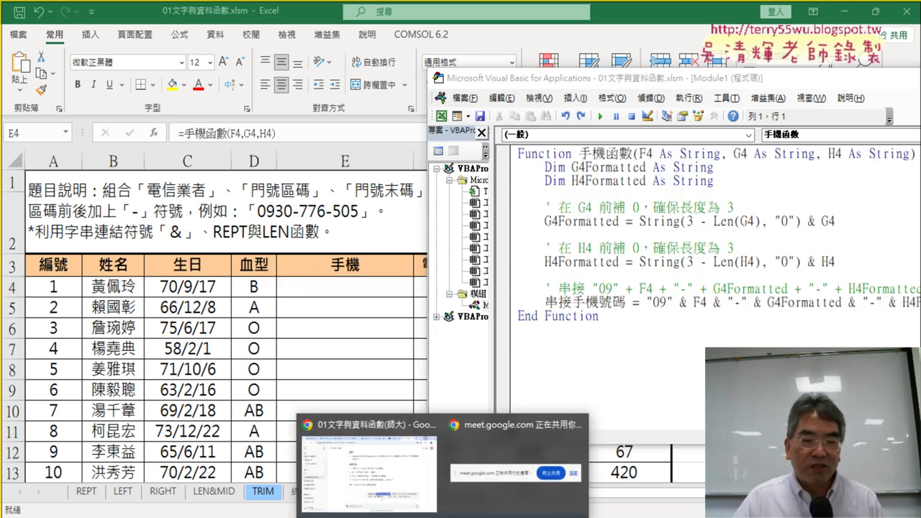
pyautogui.click(404, 478)
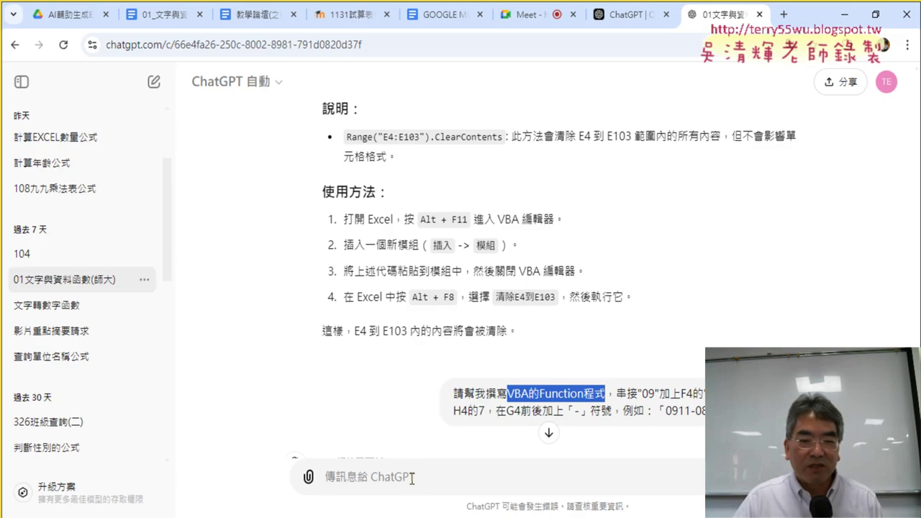
# - Send ChatGPT a 請幫我除錯 request with the pasted 手機函數 code
pyautogui.click(412, 477)
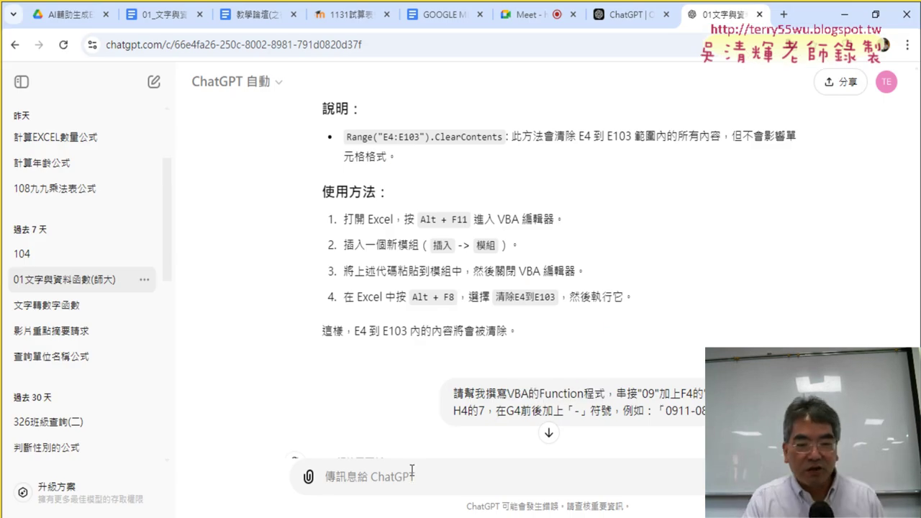
pyautogui.write('7')
pyautogui.press('BackSpace')
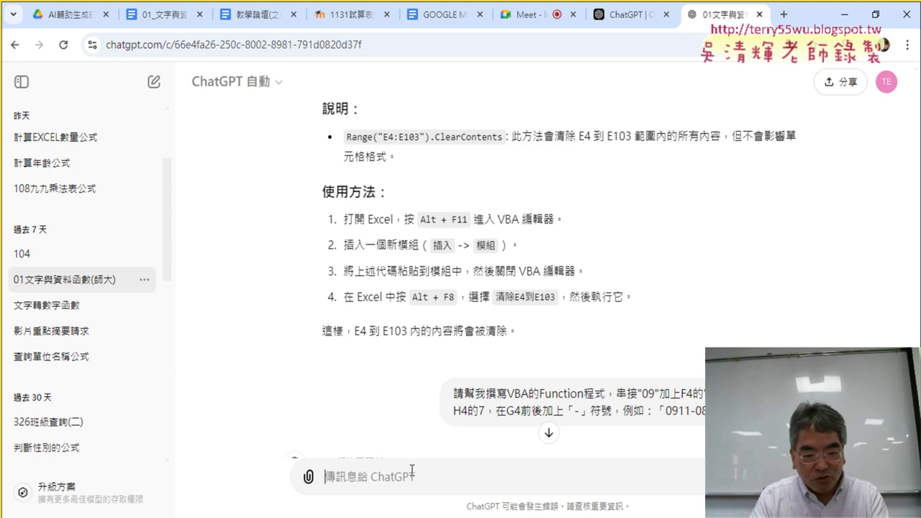
pyautogui.write('請幫我除錯')
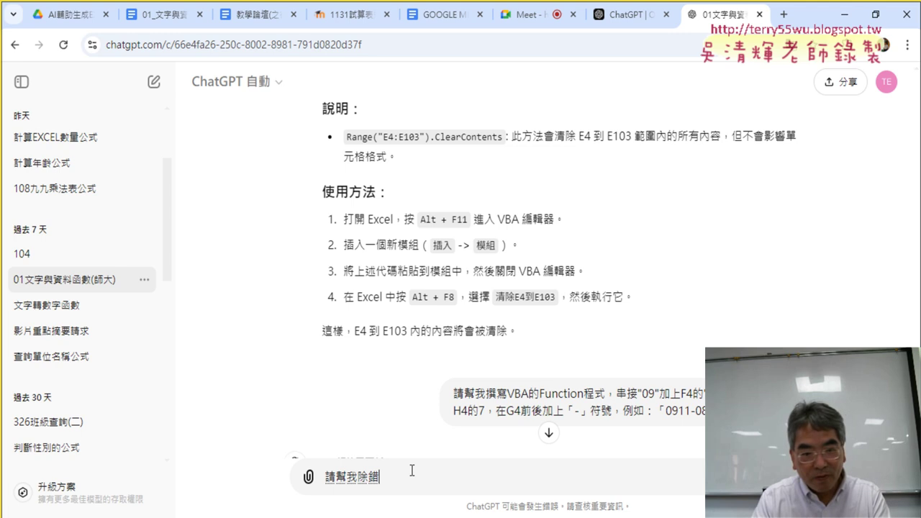
pyautogui.press('Return')
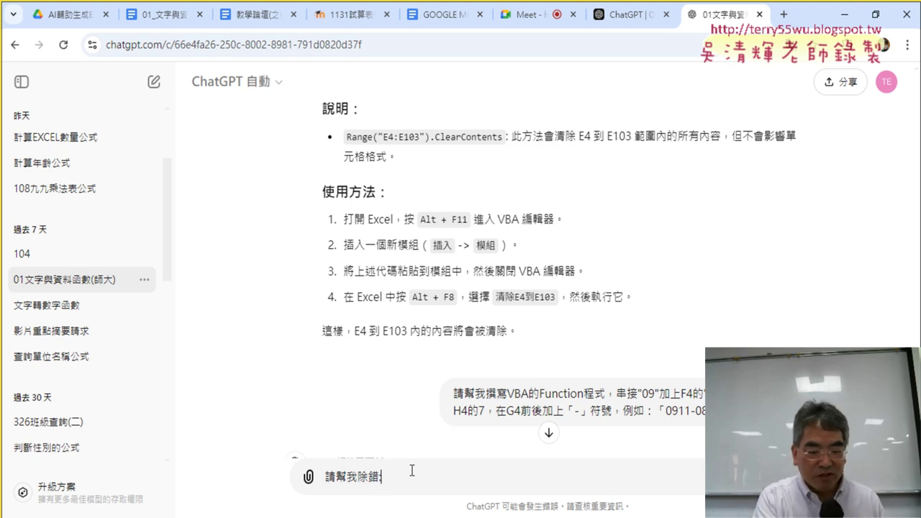
pyautogui.hotkey('ctrl', 'v')
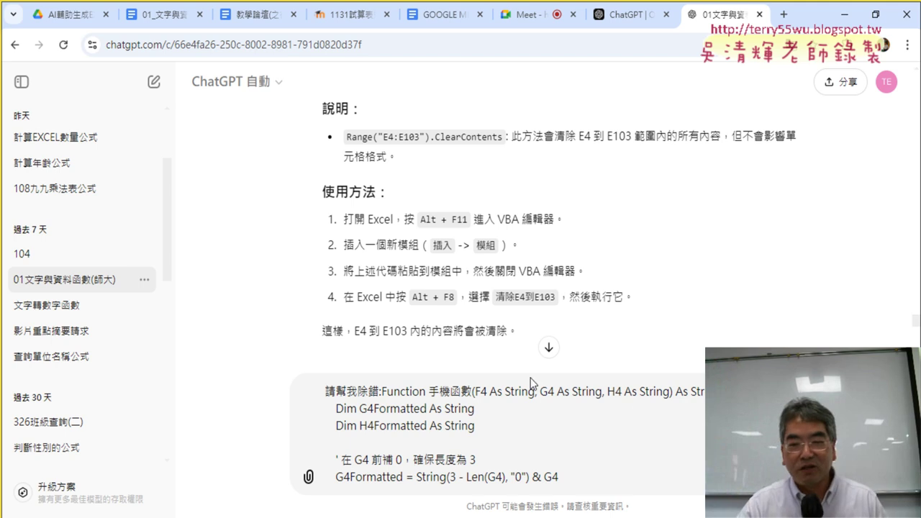
pyautogui.press('Return')
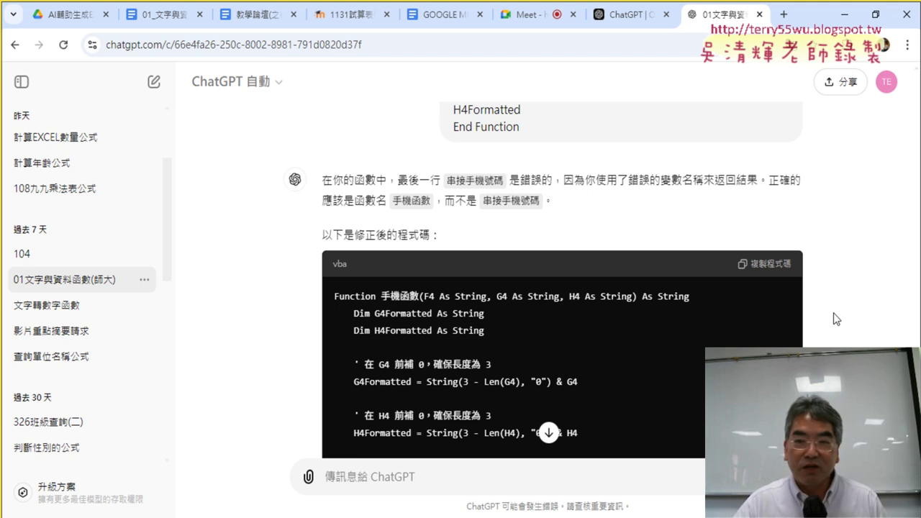
pyautogui.scroll(5, 828, 316)
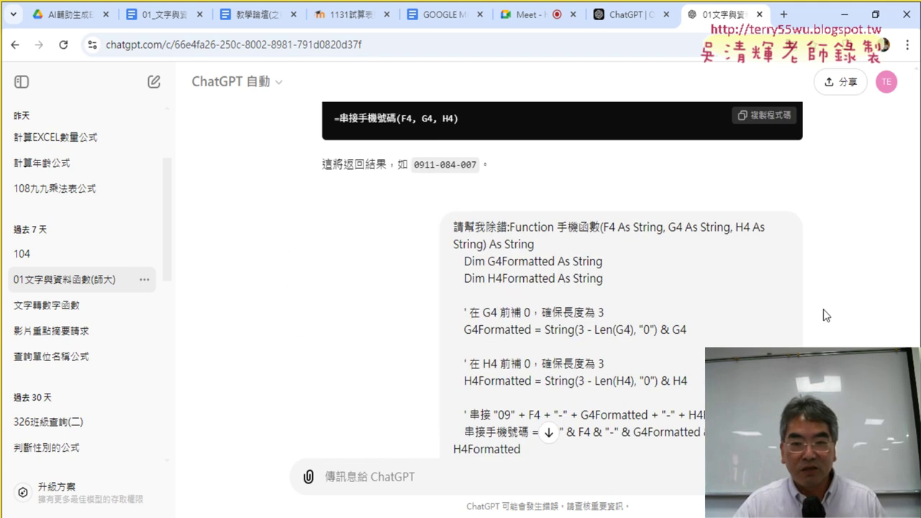
pyautogui.scroll(2, 822, 309)
pyautogui.scroll(2, 823, 309)
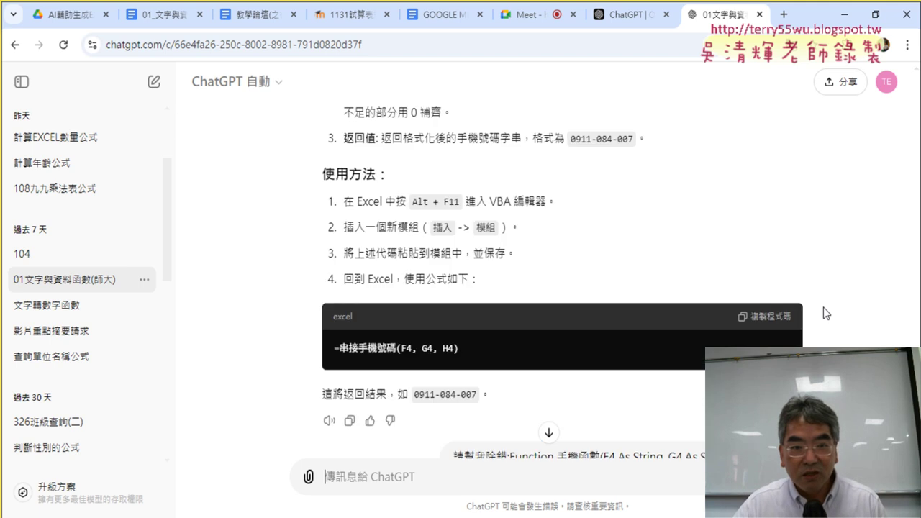
pyautogui.scroll(-3, 822, 307)
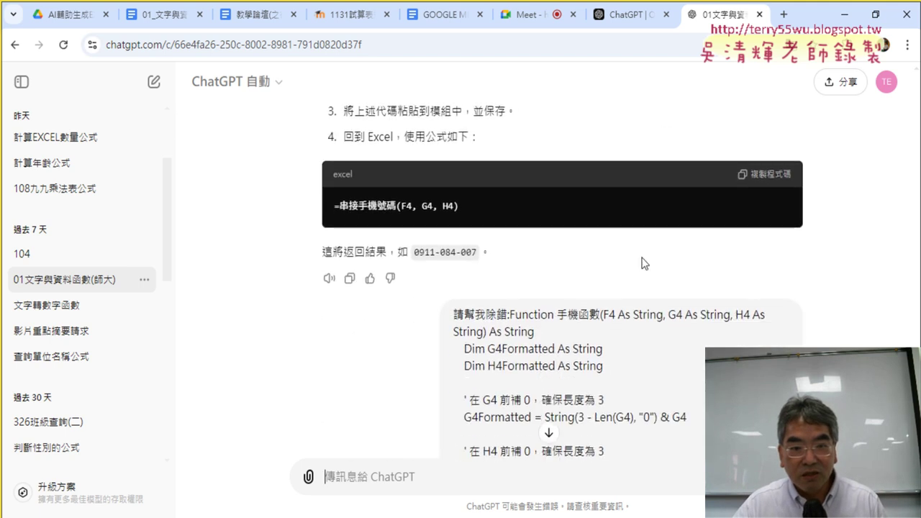
pyautogui.scroll(-2, 373, 282)
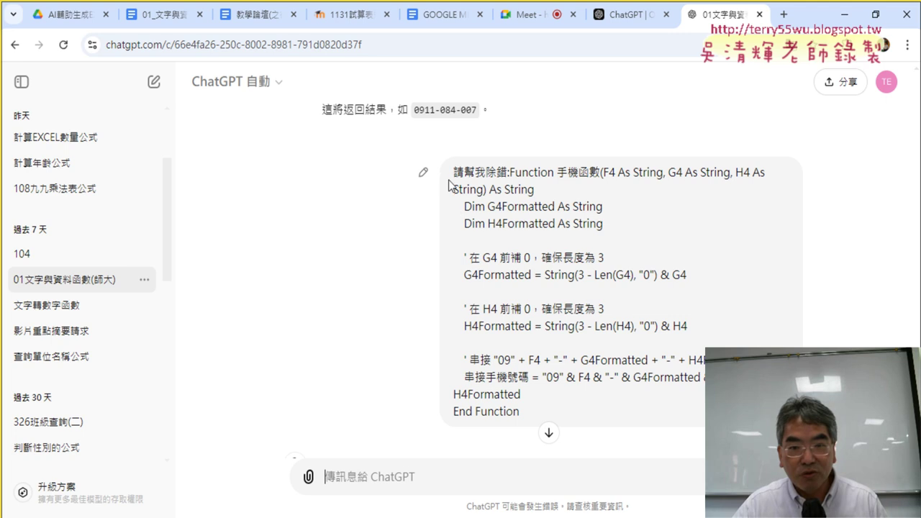
pyautogui.moveTo(450, 183); pyautogui.dragTo(574, 182)
pyautogui.scroll(-3, 568, 257)
pyautogui.scroll(-1, 393, 203)
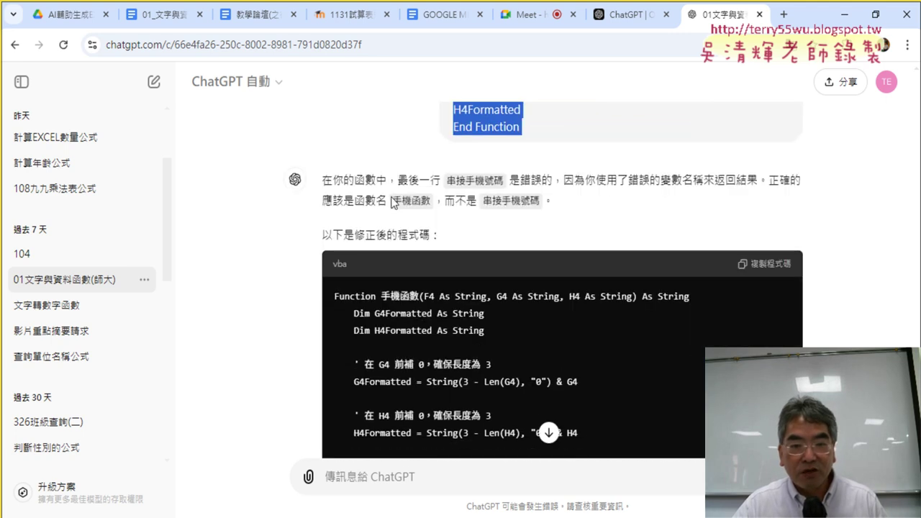
pyautogui.click(321, 185)
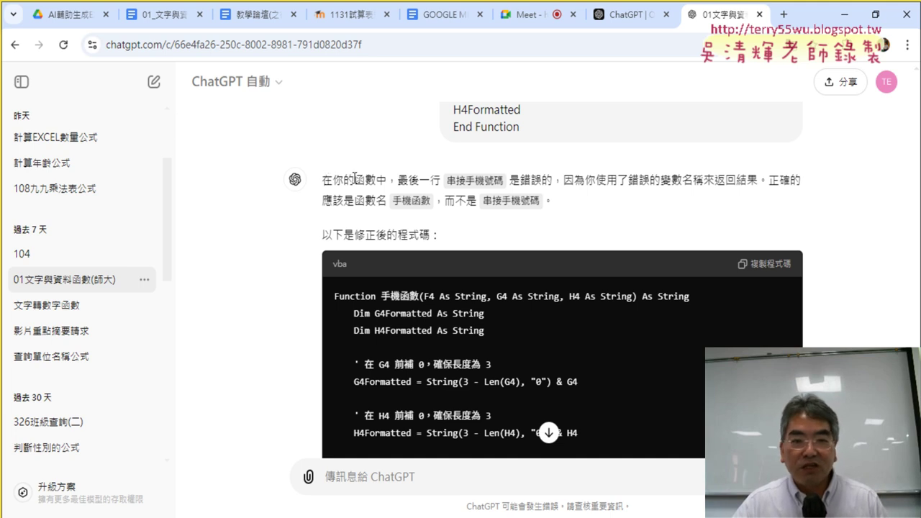
pyautogui.moveTo(364, 182); pyautogui.dragTo(551, 193)
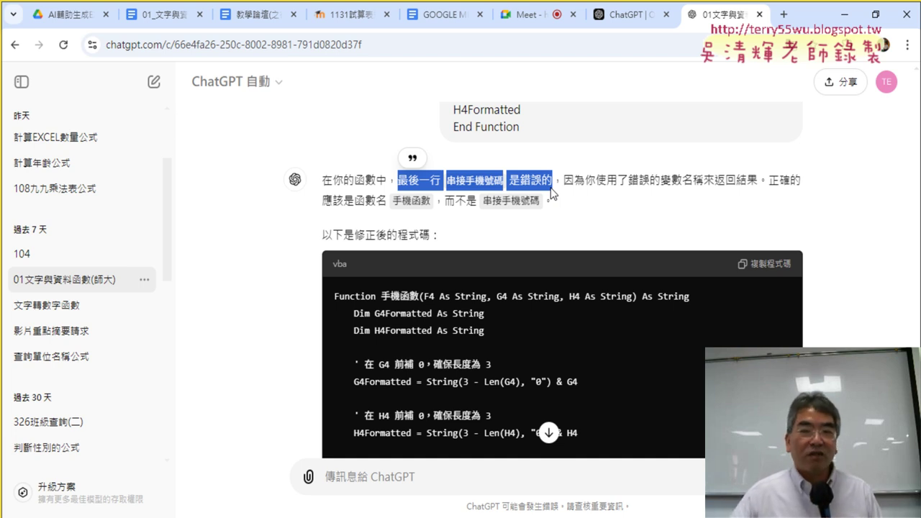
pyautogui.click(565, 181)
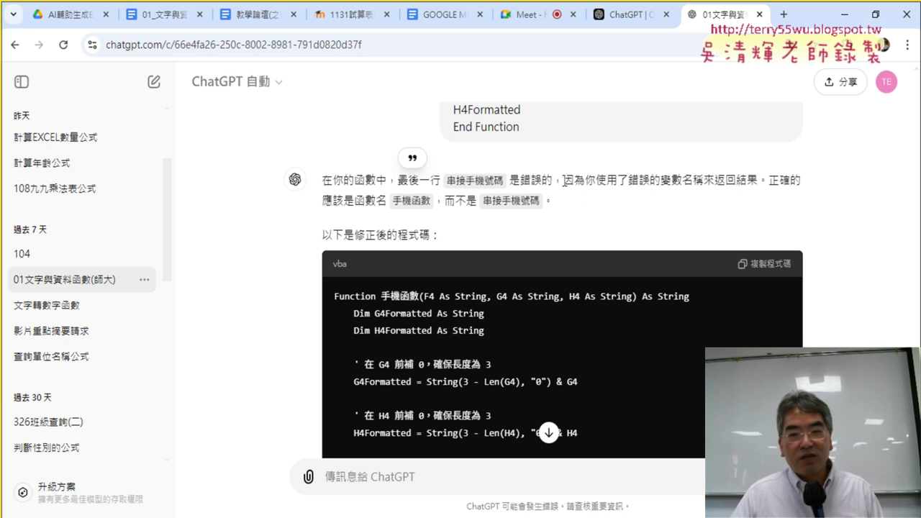
pyautogui.moveTo(565, 181); pyautogui.dragTo(701, 191)
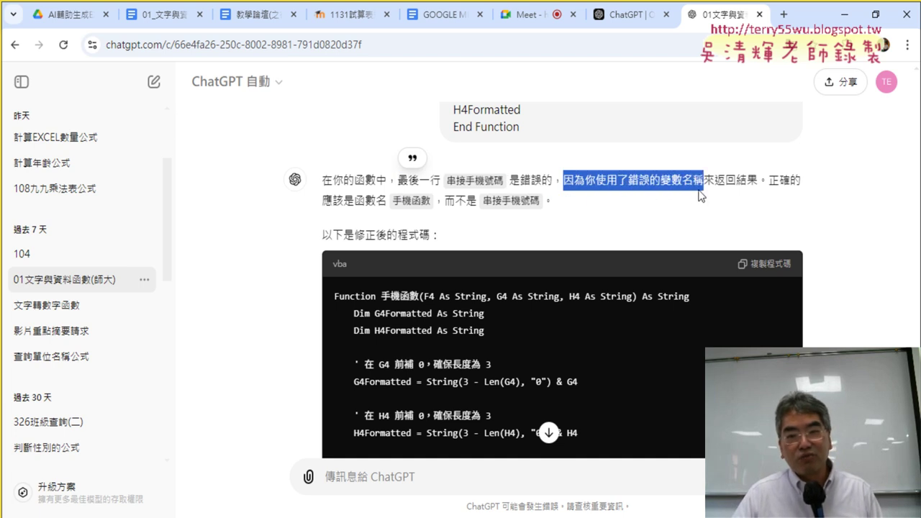
pyautogui.moveTo(704, 190); pyautogui.dragTo(760, 188)
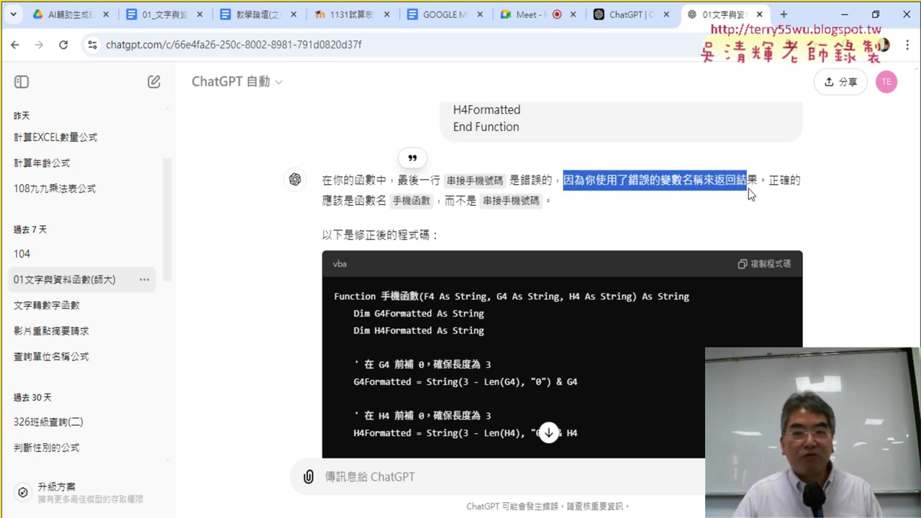
pyautogui.click(799, 187)
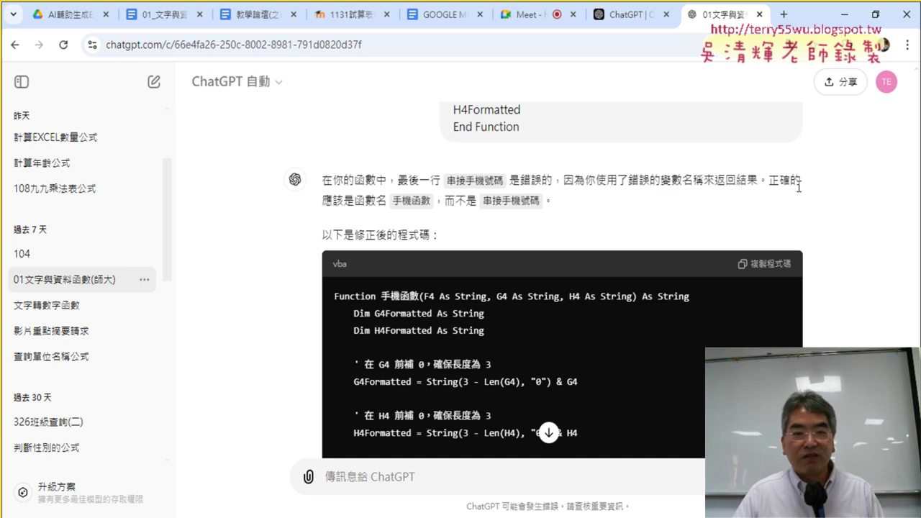
pyautogui.moveTo(393, 201); pyautogui.dragTo(497, 184)
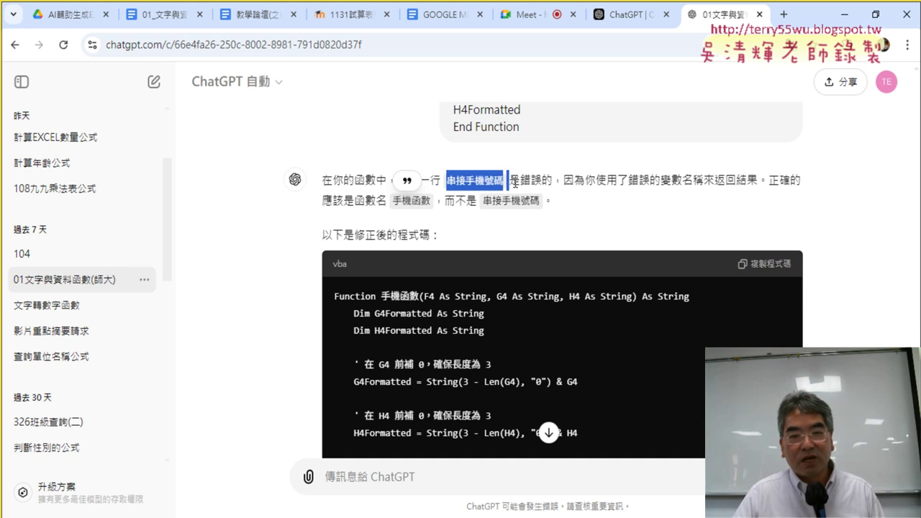
pyautogui.moveTo(390, 200); pyautogui.dragTo(430, 202)
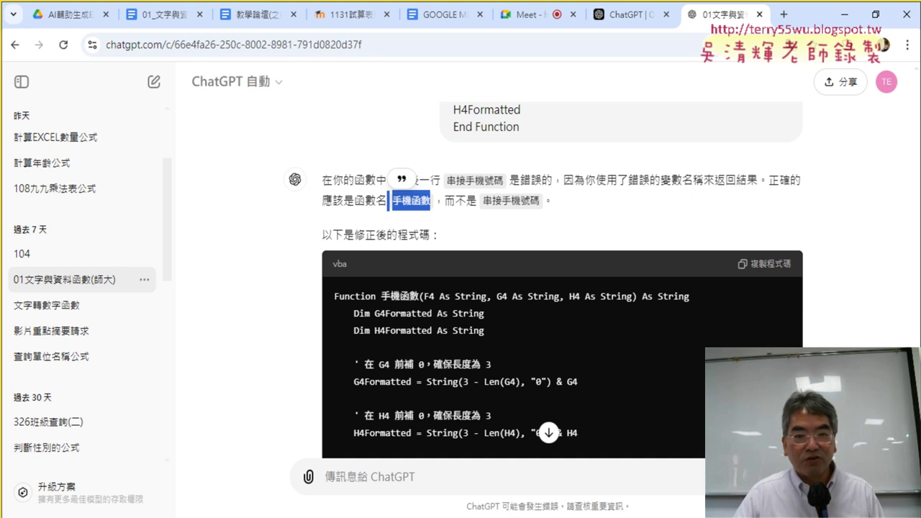
# - Highlight the faulty 串接手機號碼 name on the function's last line in the VBA editor
pyautogui.moveTo(604, 513)
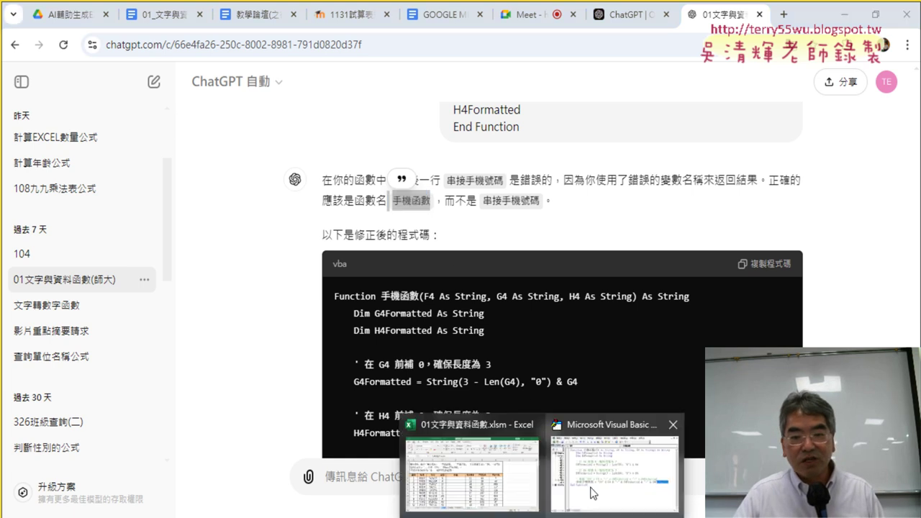
pyautogui.click(603, 481)
pyautogui.click(629, 301)
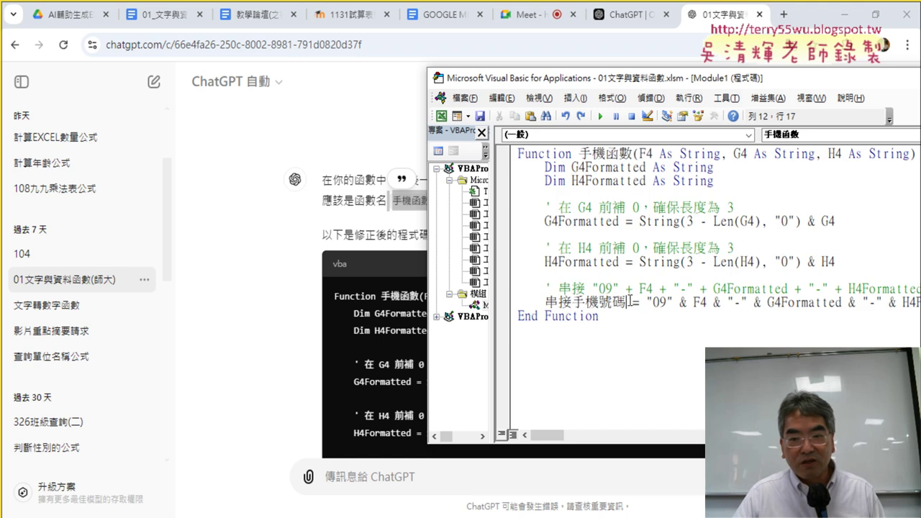
pyautogui.moveTo(629, 301); pyautogui.dragTo(545, 302)
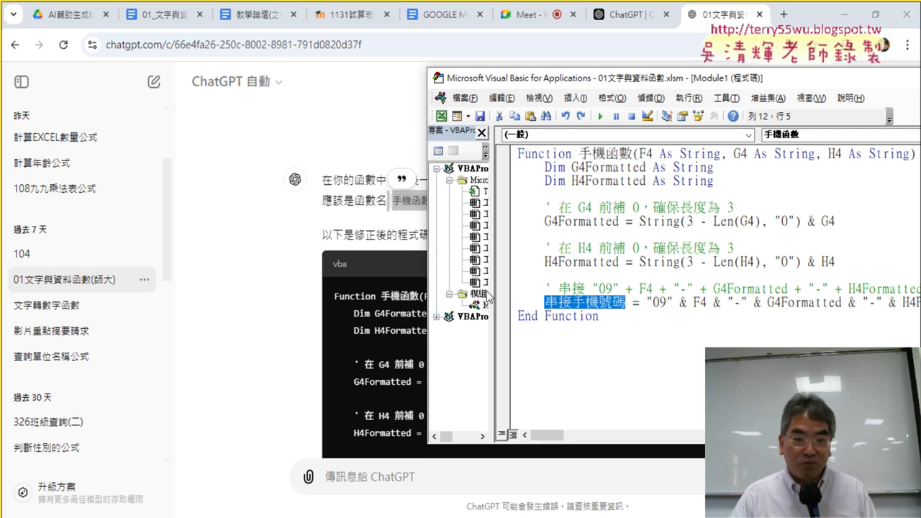
# - Copy ChatGPT's corrected 手機函數 code block from its answer
pyautogui.click(373, 225)
pyautogui.scroll(-2, 356, 201)
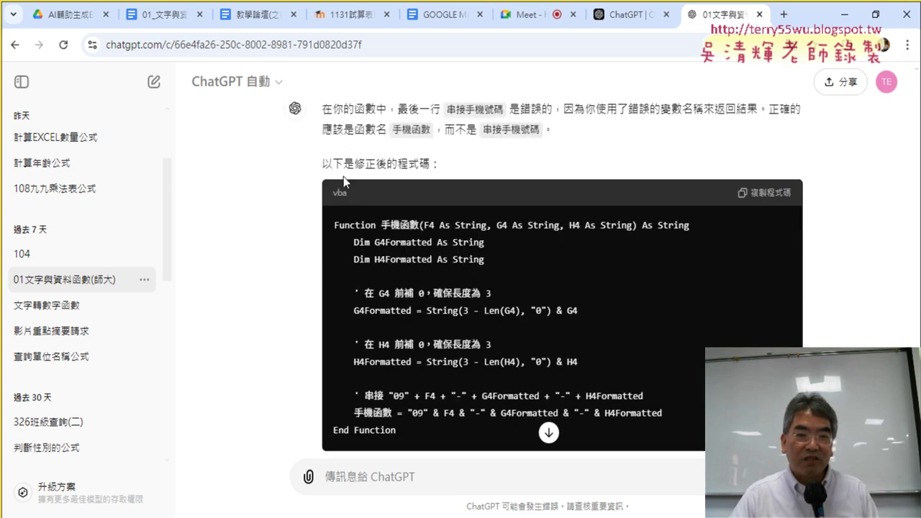
pyautogui.moveTo(324, 165); pyautogui.dragTo(449, 172)
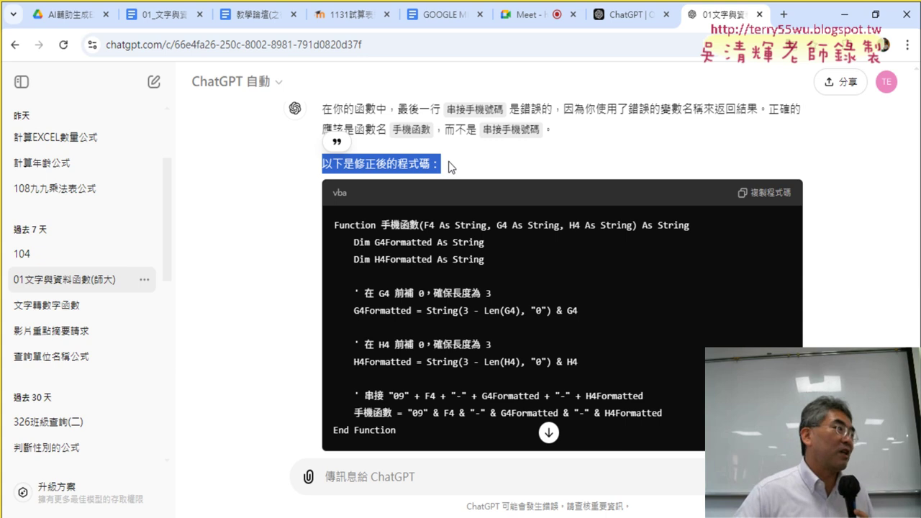
pyautogui.click(764, 196)
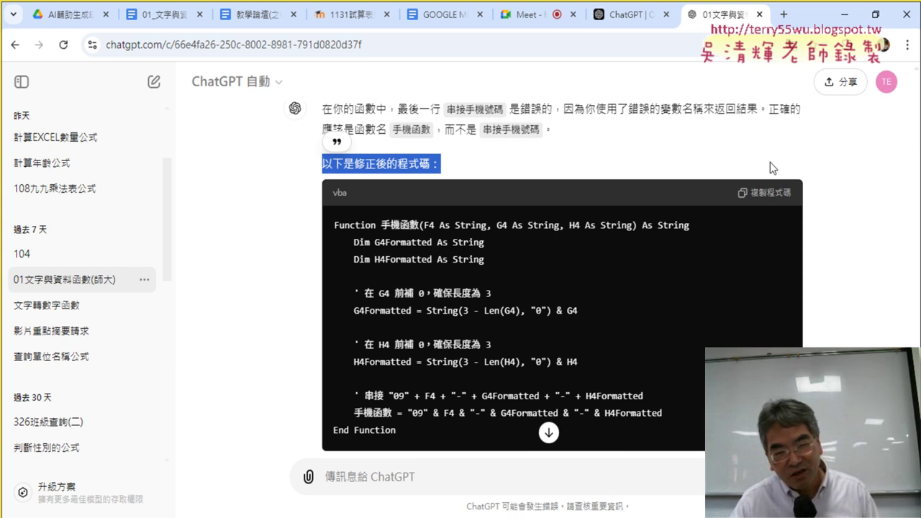
# - Replace Module1's old code with ChatGPT's corrected version, then minimize Chrome
pyautogui.click(595, 454)
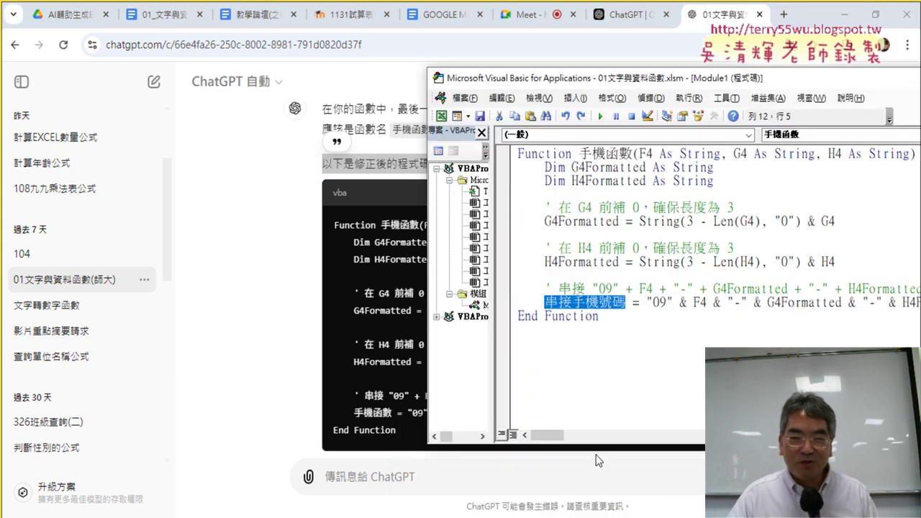
pyautogui.moveTo(607, 319); pyautogui.dragTo(471, 128)
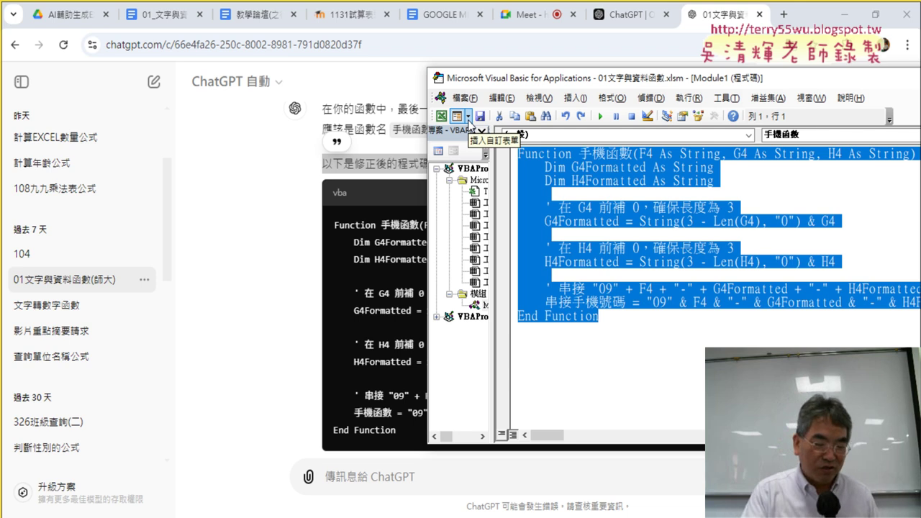
pyautogui.hotkey('ctrl', 'v')
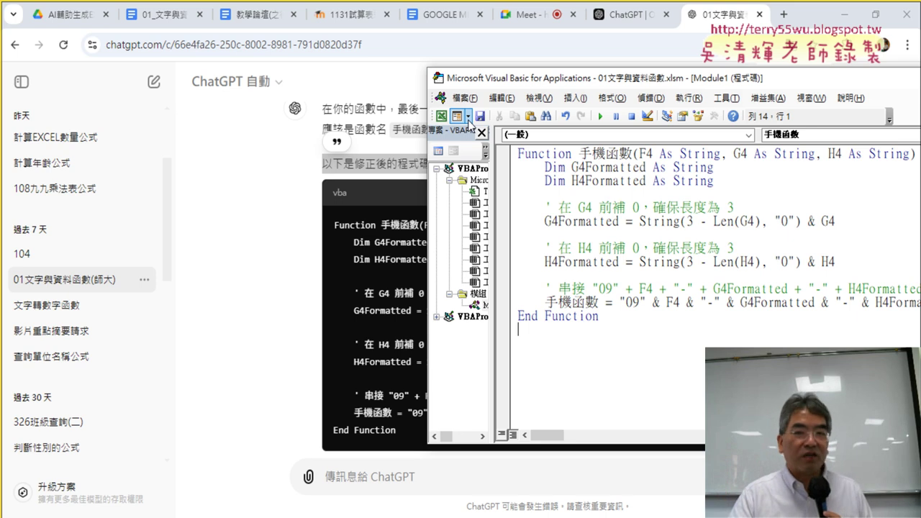
pyautogui.click(845, 14)
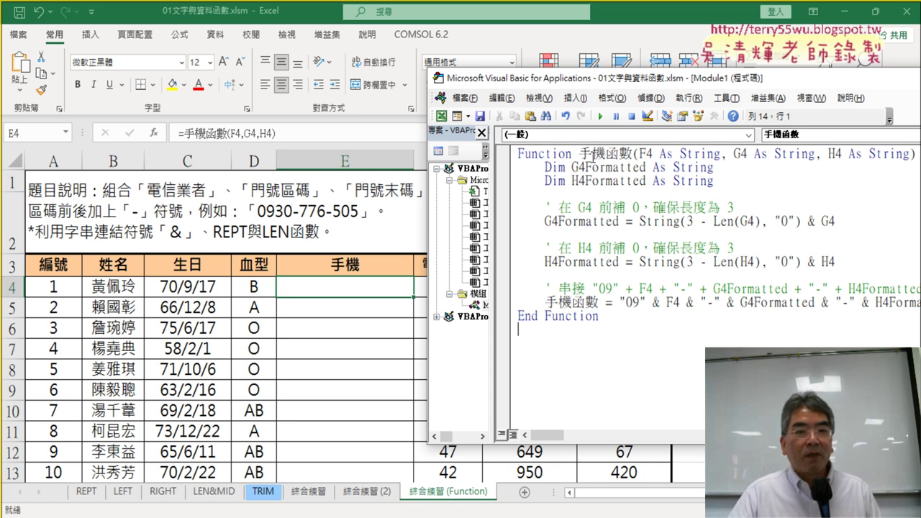
# - Sketch boxes beside the table, a downward arrow in column E, and an X over column E
pyautogui.click(356, 317)
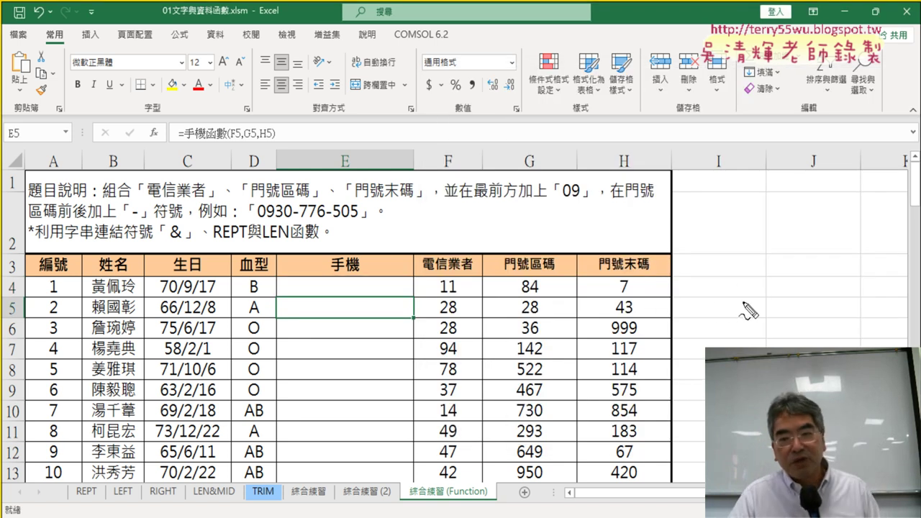
pyautogui.moveTo(710, 261)
pyautogui.mouseDown()
pyautogui.moveTo(710, 293)
pyautogui.moveTo(795, 296)
pyautogui.mouseUp()
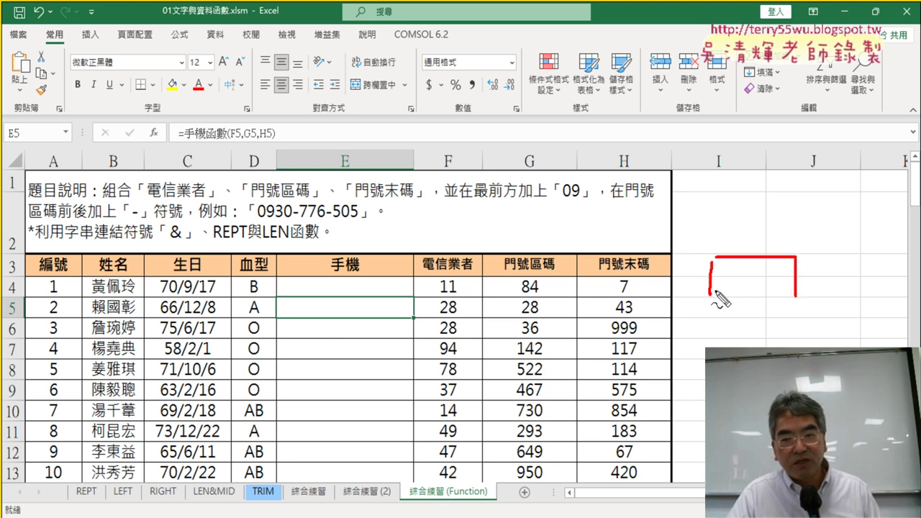
pyautogui.moveTo(712, 293); pyautogui.dragTo(795, 293)
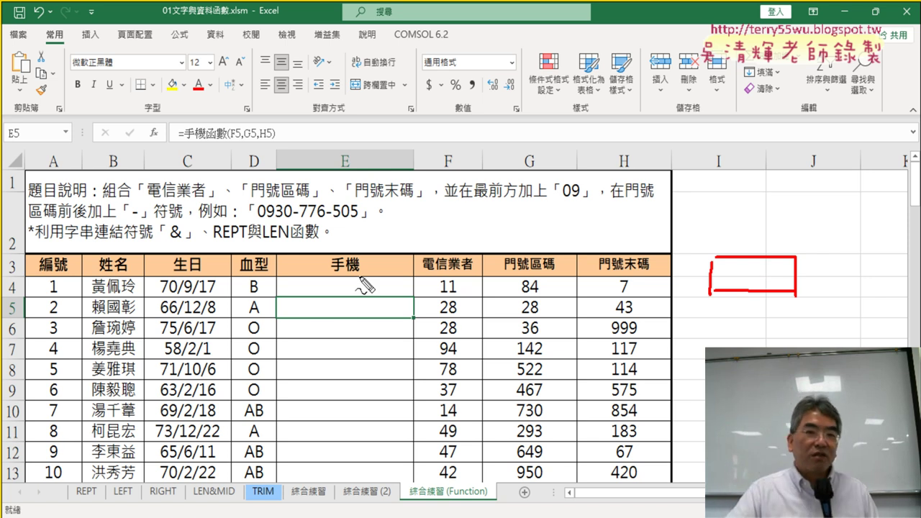
pyautogui.moveTo(346, 286); pyautogui.dragTo(352, 431)
pyautogui.moveTo(333, 380); pyautogui.dragTo(371, 389)
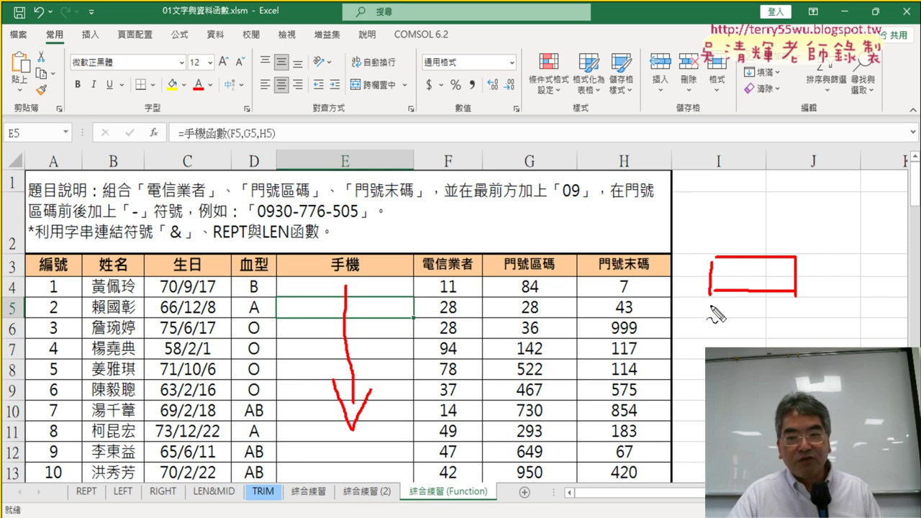
pyautogui.moveTo(711, 305)
pyautogui.mouseDown()
pyautogui.moveTo(711, 335)
pyautogui.moveTo(799, 306)
pyautogui.moveTo(797, 335)
pyautogui.moveTo(711, 336)
pyautogui.mouseUp()
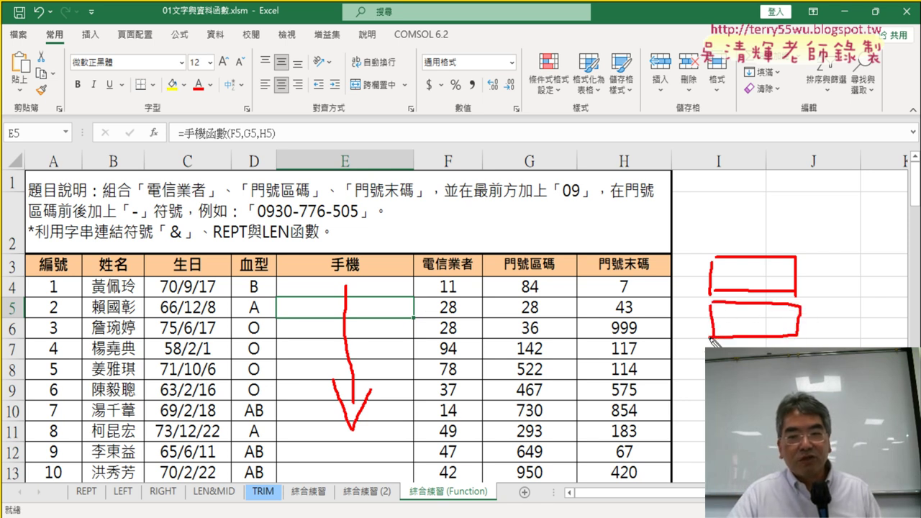
pyautogui.moveTo(389, 303); pyautogui.dragTo(312, 354)
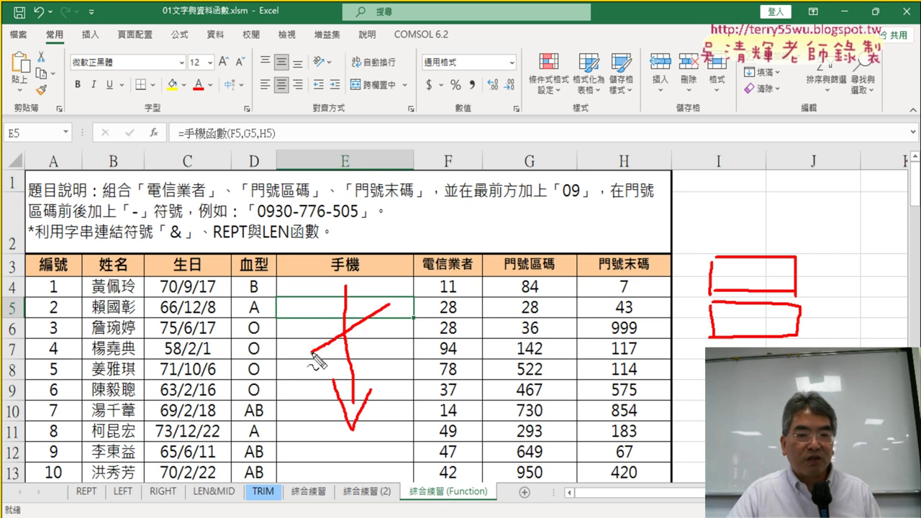
pyautogui.moveTo(310, 311); pyautogui.dragTo(380, 358)
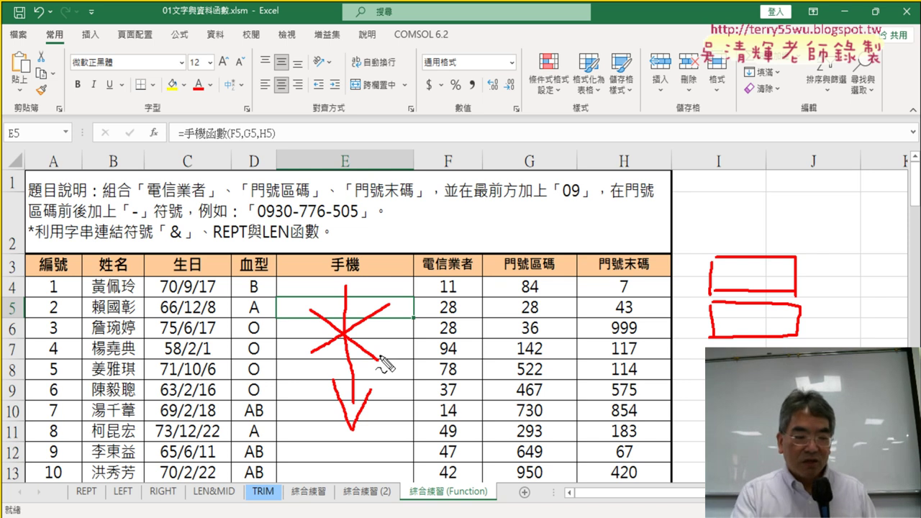
# - Clear the ink marks, reselect cell E4, and switch to the ChatGPT window
pyautogui.press('Escape')
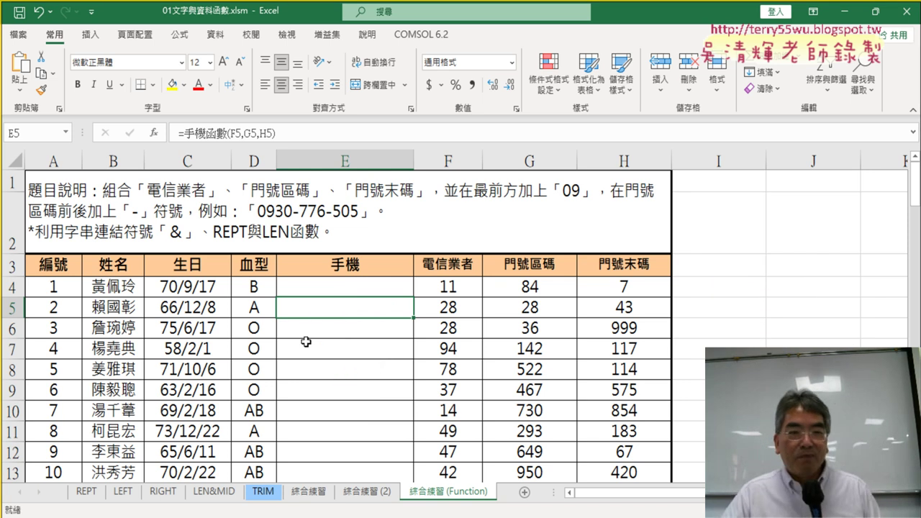
pyautogui.click(402, 287)
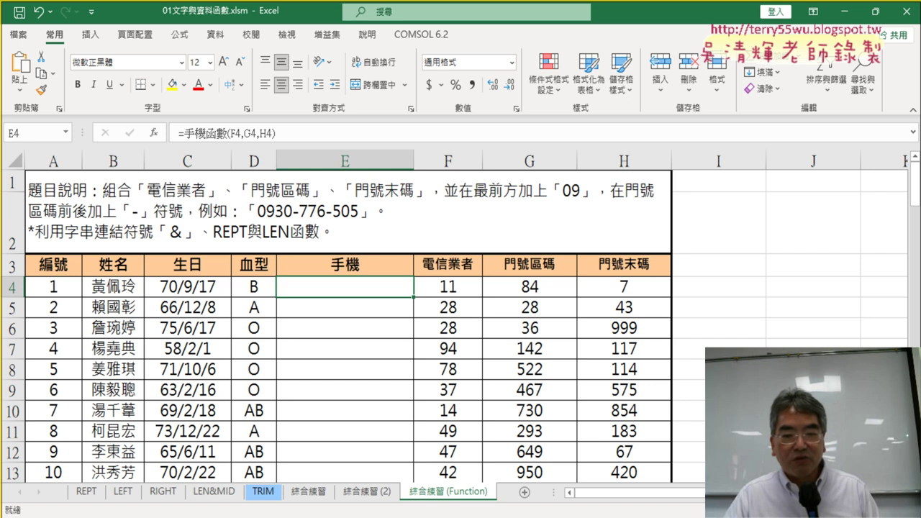
pyautogui.moveTo(543, 517)
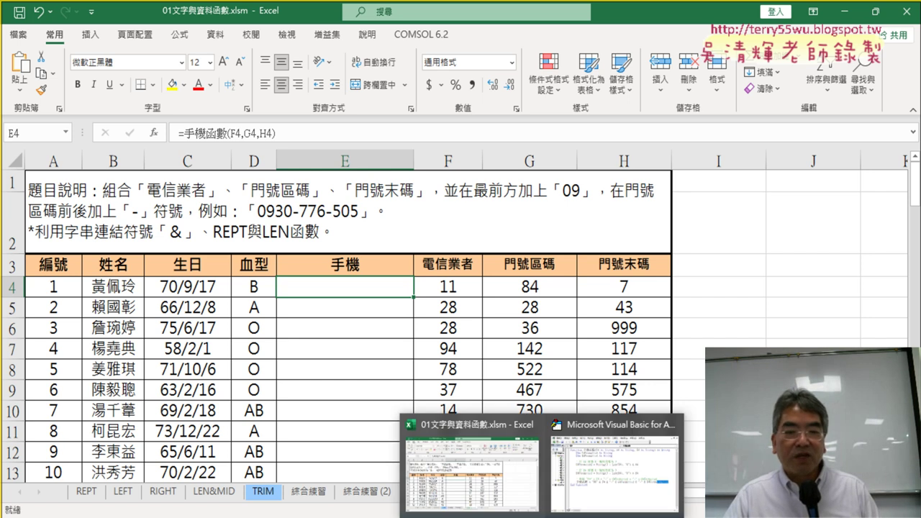
pyautogui.moveTo(431, 517)
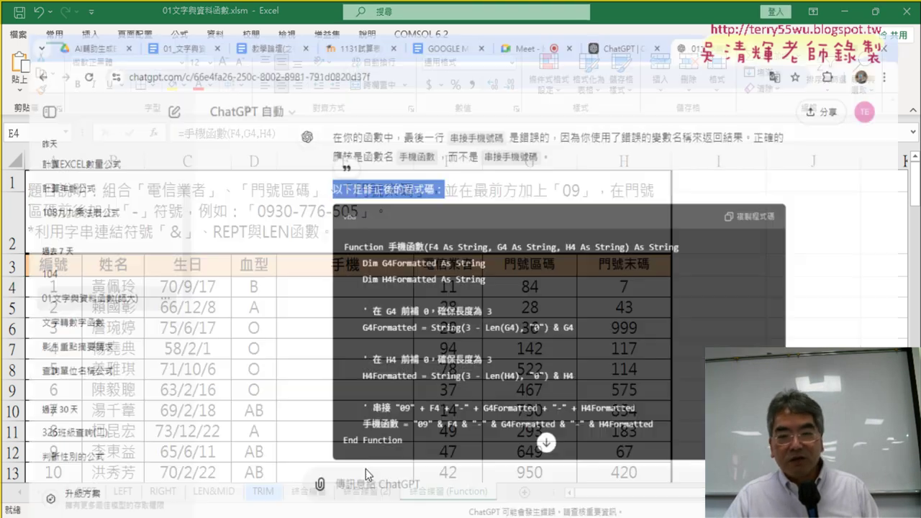
pyautogui.click(366, 468)
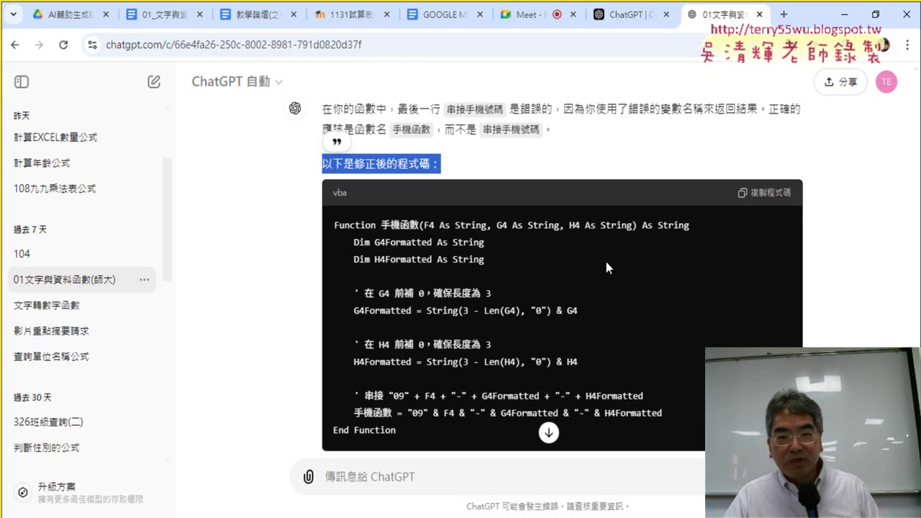
pyautogui.scroll(5, 606, 260)
pyautogui.scroll(-10, 606, 259)
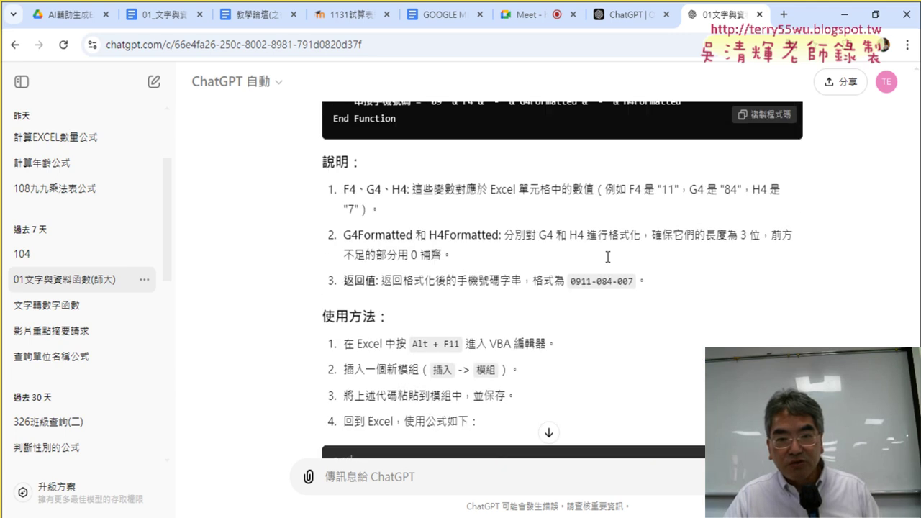
pyautogui.scroll(3, 606, 257)
pyautogui.scroll(2, 607, 257)
pyautogui.scroll(2, 607, 257)
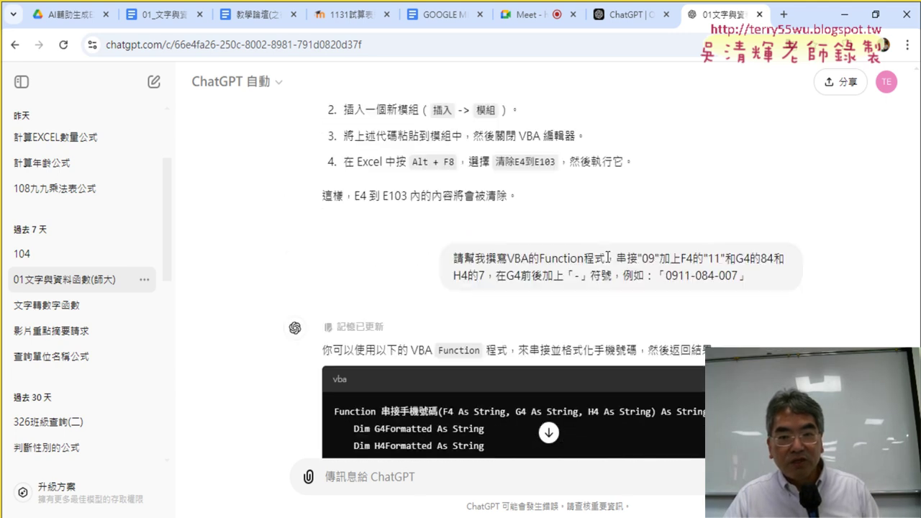
pyautogui.moveTo(454, 256); pyautogui.dragTo(604, 258)
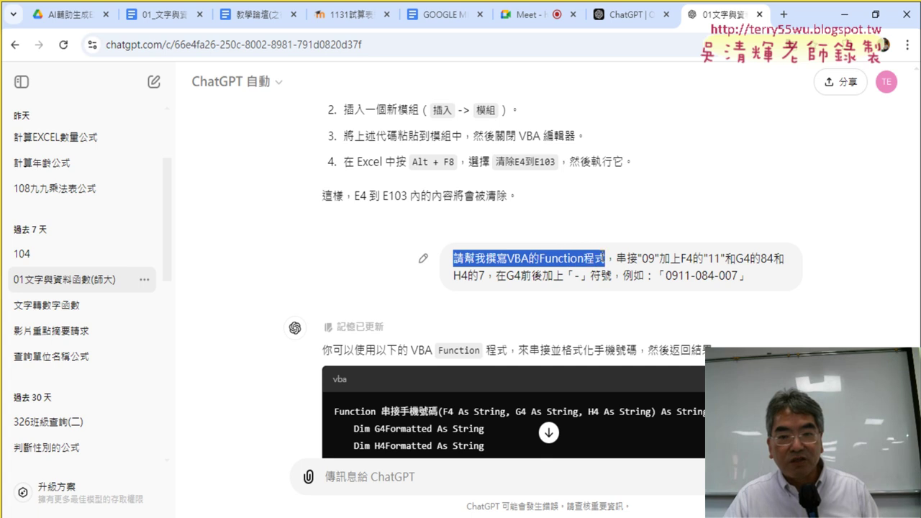
pyautogui.click(543, 257)
pyautogui.moveTo(538, 258); pyautogui.dragTo(585, 258)
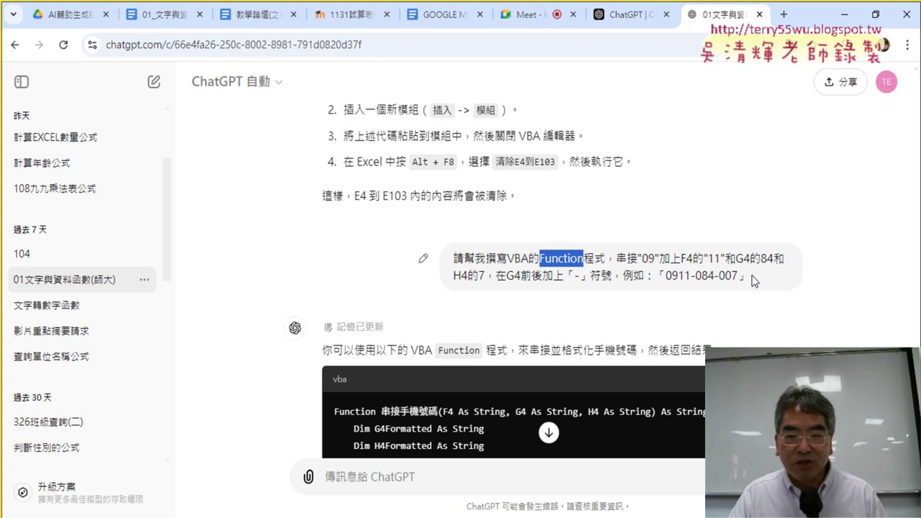
pyautogui.moveTo(748, 275)
pyautogui.mouseDown()
pyautogui.moveTo(495, 276)
pyautogui.moveTo(770, 279)
pyautogui.mouseUp()
pyautogui.click(497, 274)
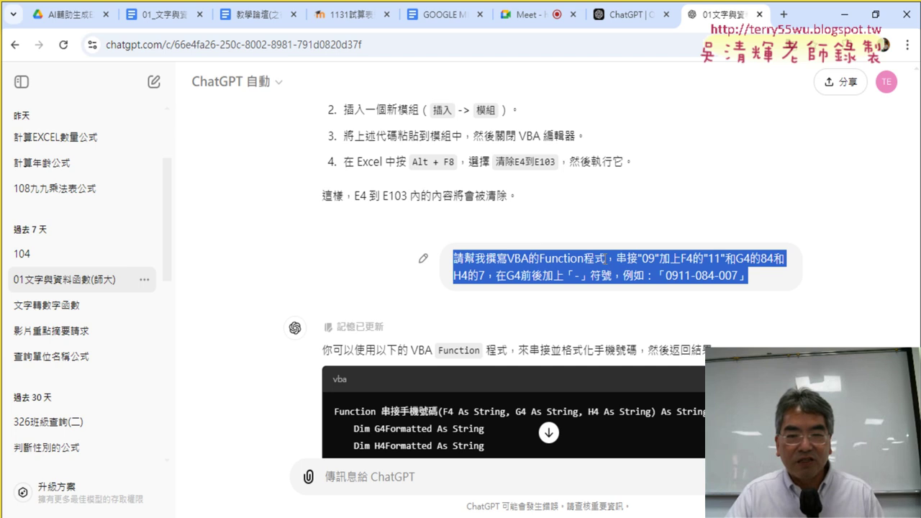
# - Copy the earlier prompt's opening clause into the message box without its trailing comma
pyautogui.moveTo(615, 258); pyautogui.dragTo(454, 256)
pyautogui.hotkey('ctrl', 'c')
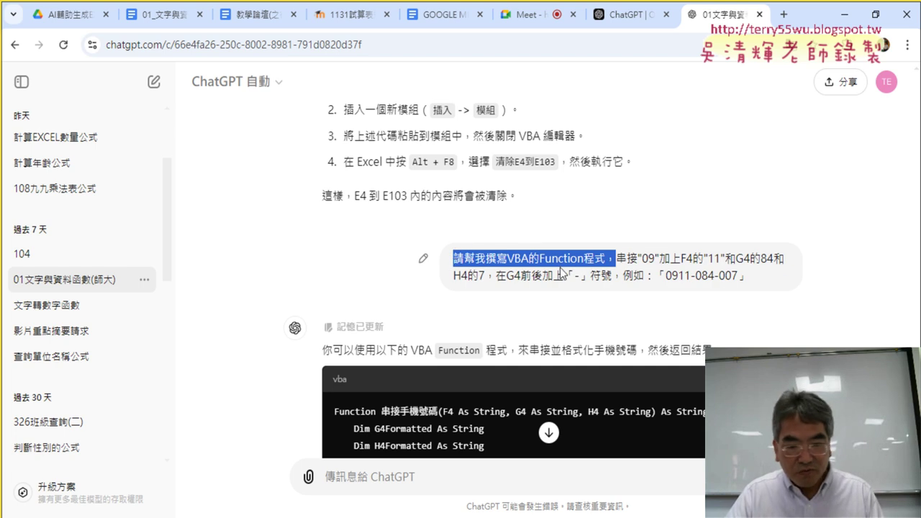
pyautogui.click(519, 468)
pyautogui.hotkey('ctrl', 'v')
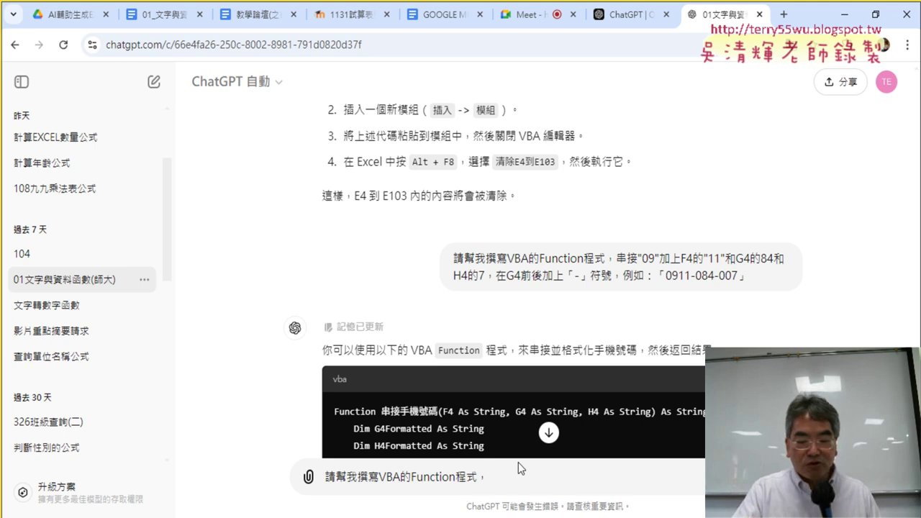
pyautogui.press('BackSpace')
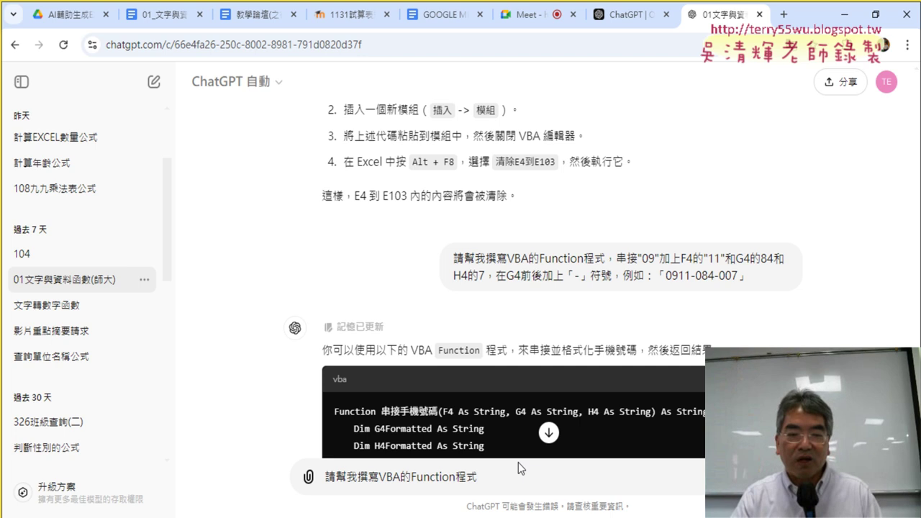
# - Replace 'Function' with 'sub' so the draft reads 請幫我撰寫VBA的sub程式
pyautogui.press('Left')
pyautogui.press('Left')
pyautogui.press('Left')
pyautogui.press('Left')
pyautogui.press('Left')
pyautogui.press('Left')
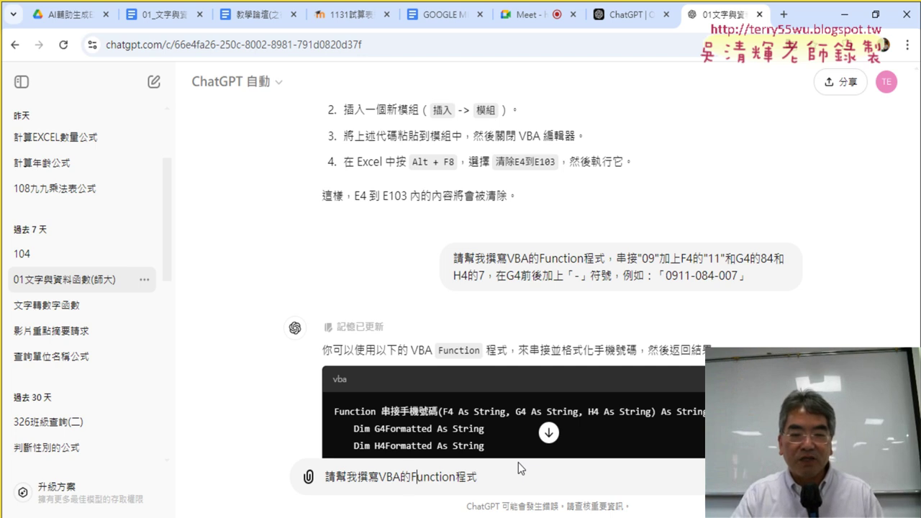
pyautogui.press('Left')
pyautogui.hotkey('shift', 'Right')
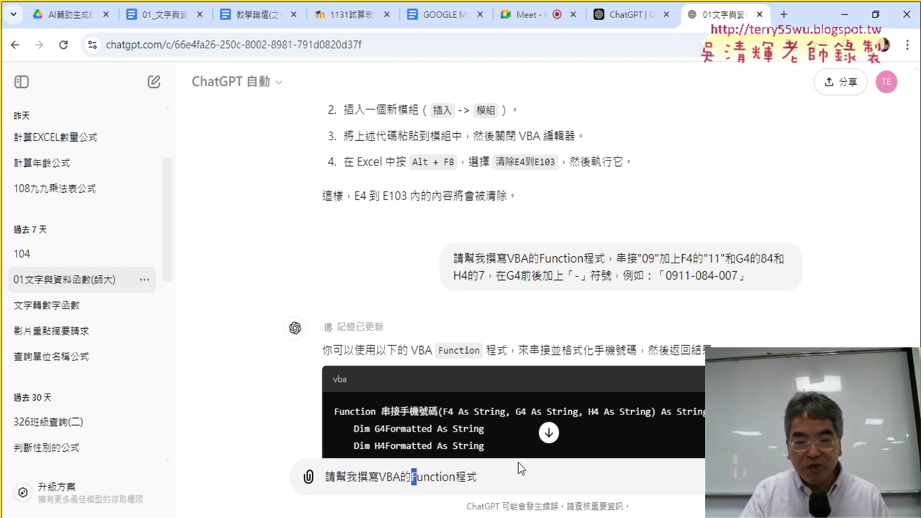
pyautogui.hotkey('shift', 'Right')
pyautogui.hotkey('shift', 'Right')
pyautogui.hotkey('shift', 'Right')
pyautogui.hotkey('shift', 'Right')
pyautogui.hotkey('shift', 'Right')
pyautogui.hotkey('shift', 'Right')
pyautogui.hotkey('shift', 'Right')
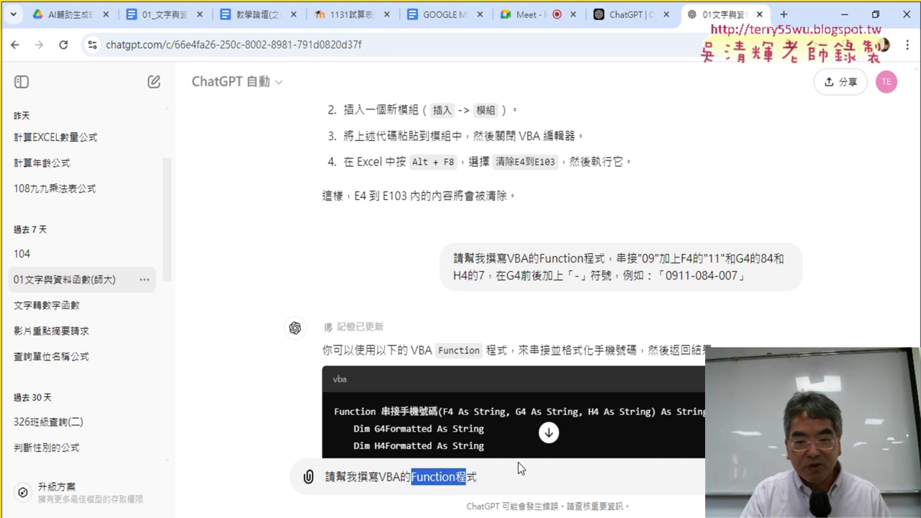
pyautogui.hotkey('shift', 'Left')
pyautogui.press('BackSpace')
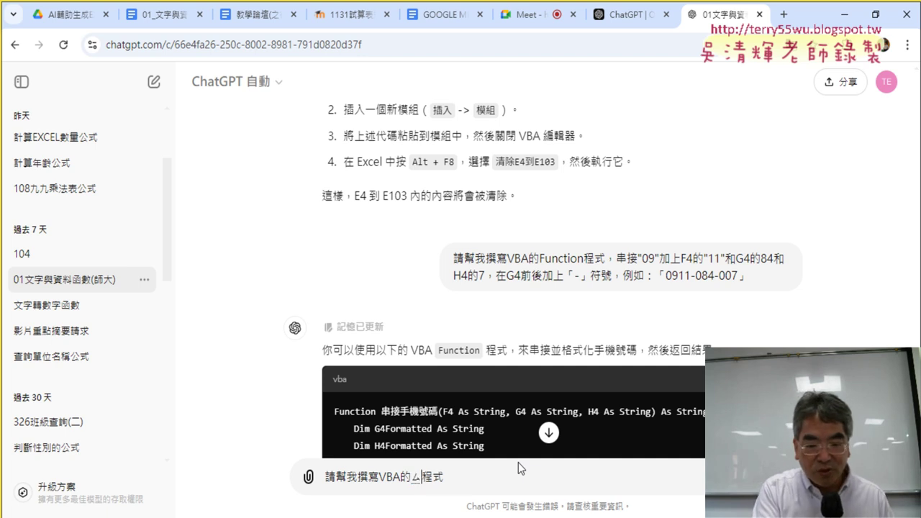
pyautogui.write('sub')
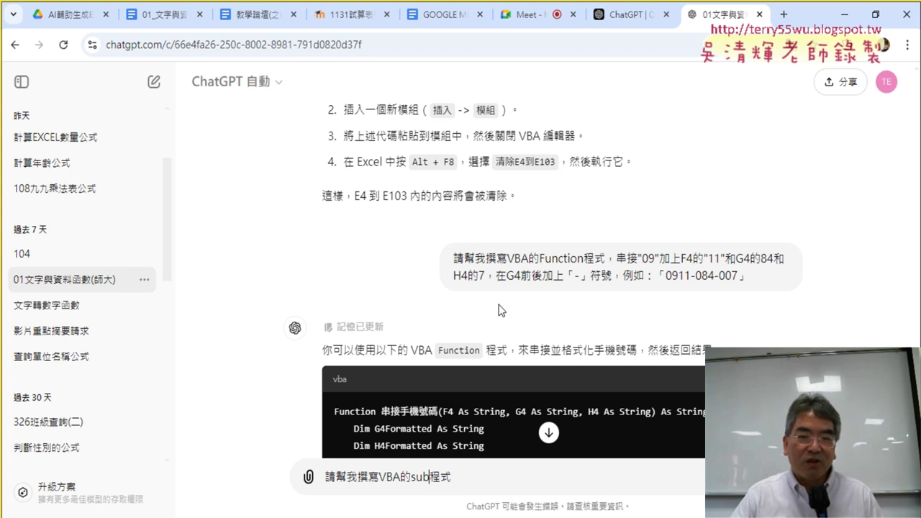
pyautogui.moveTo(610, 257); pyautogui.dragTo(767, 288)
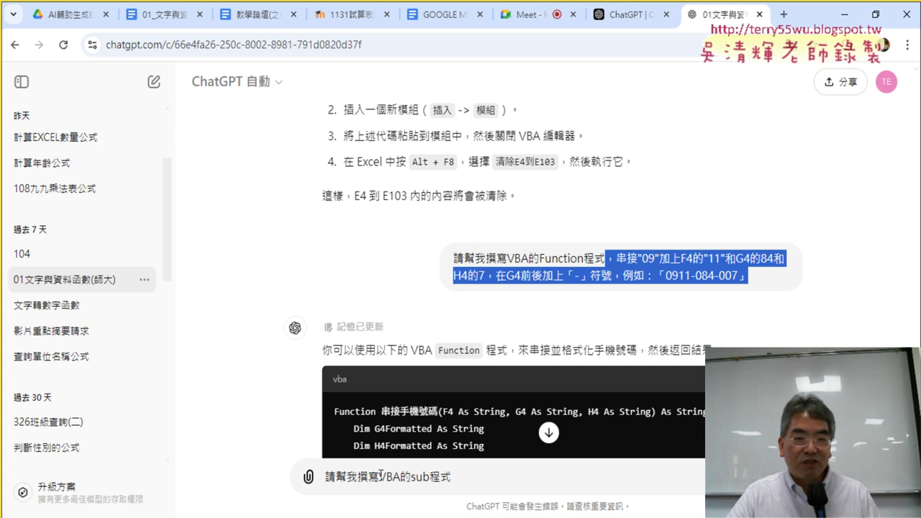
pyautogui.moveTo(455, 478); pyautogui.dragTo(389, 480)
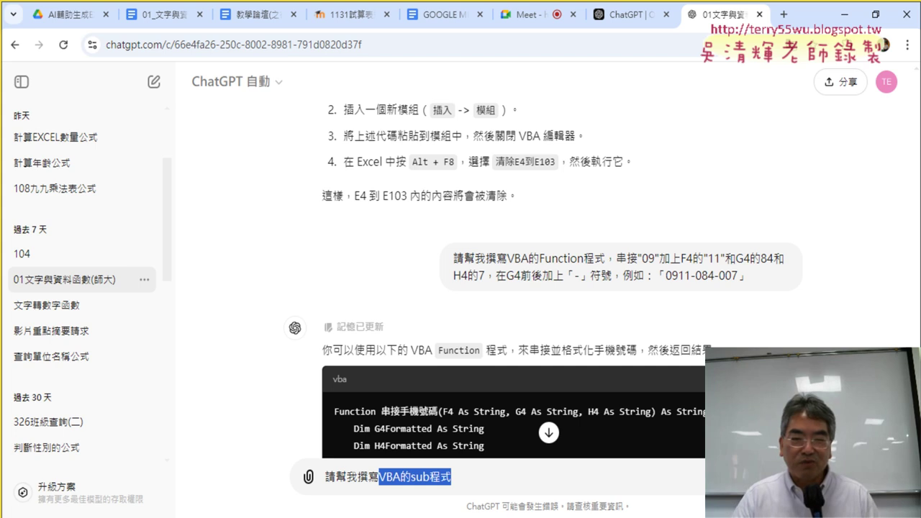
# - Reload the ChatGPT page and scroll back up to the earlier VBA Function request
pyautogui.scroll(-3, 545, 281)
pyautogui.scroll(-5, 545, 281)
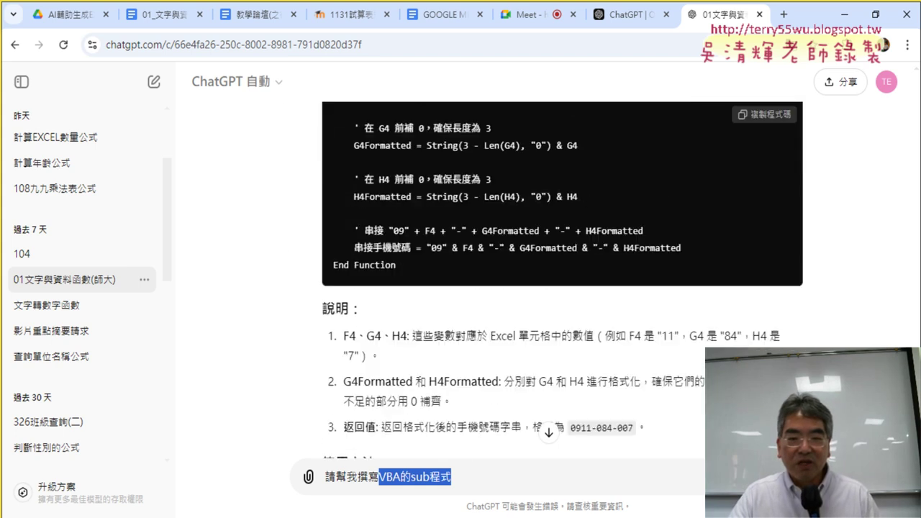
pyautogui.scroll(-5, 545, 280)
pyautogui.scroll(-5, 545, 280)
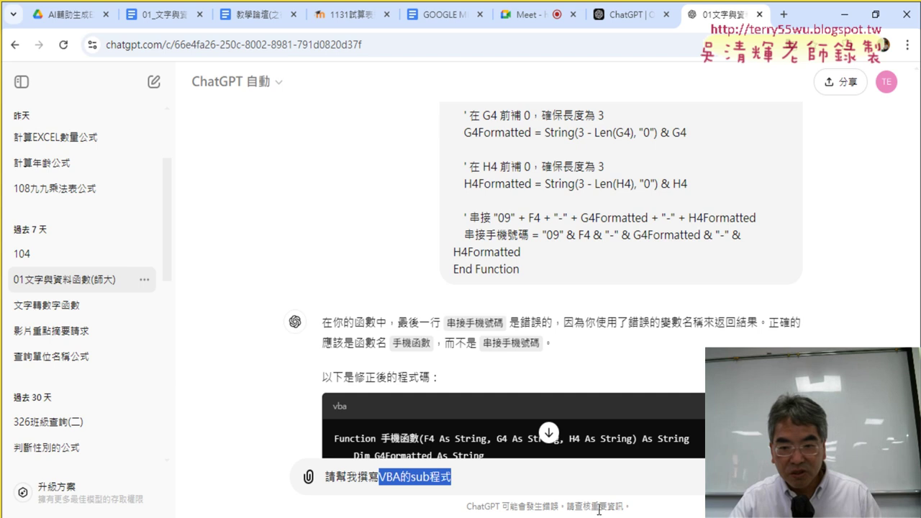
pyautogui.scroll(-3, 513, 407)
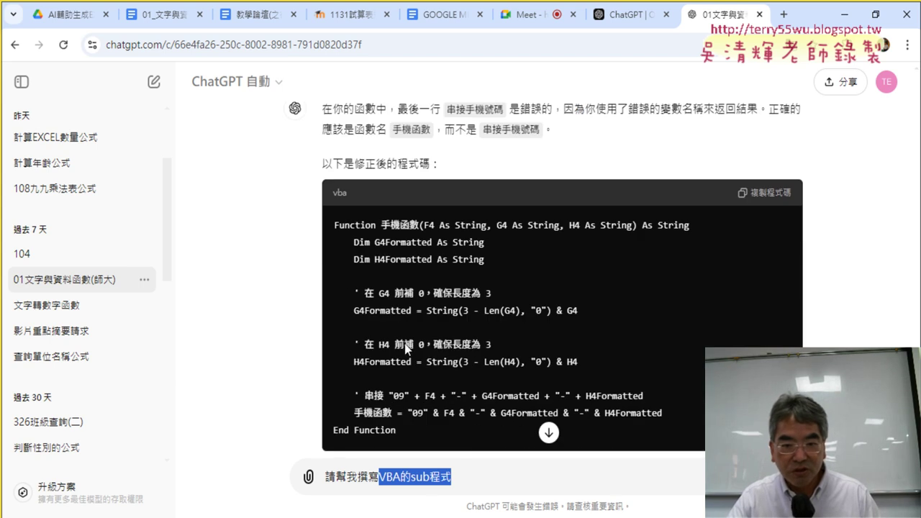
pyautogui.click(63, 44)
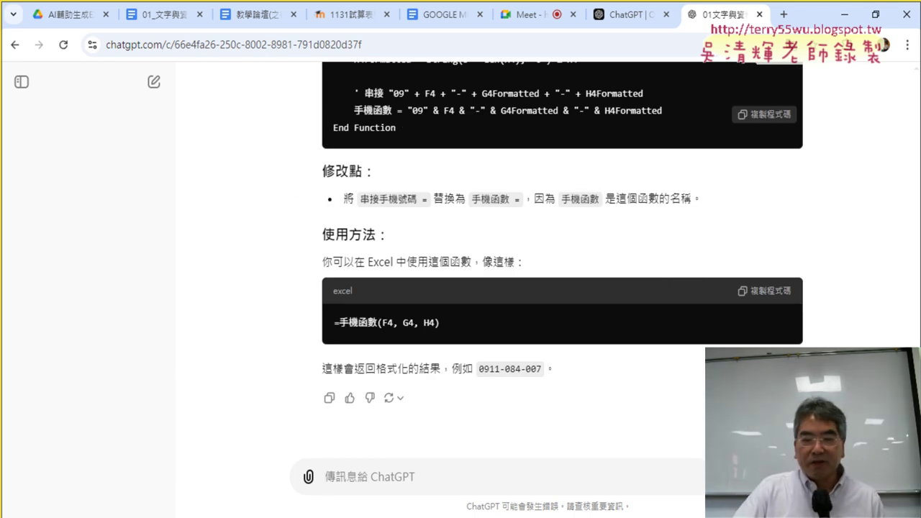
pyautogui.scroll(10, 689, 366)
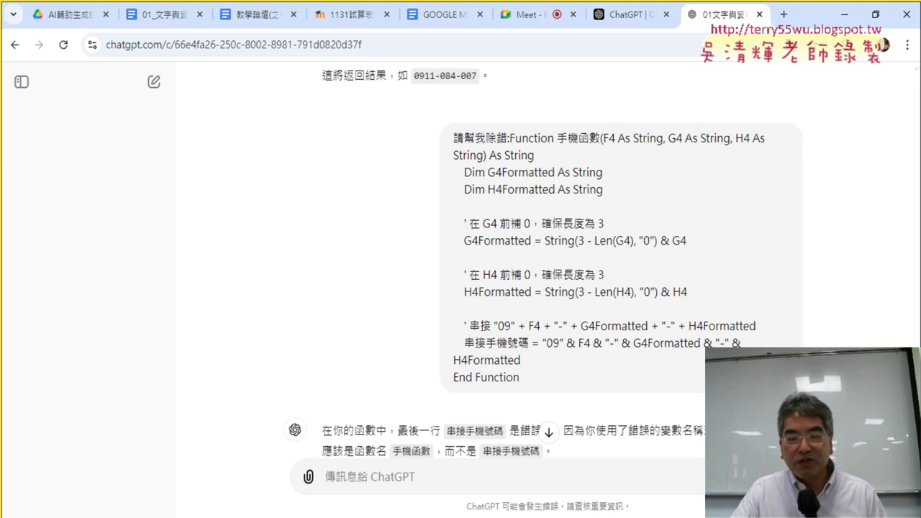
pyautogui.scroll(3, 561, 288)
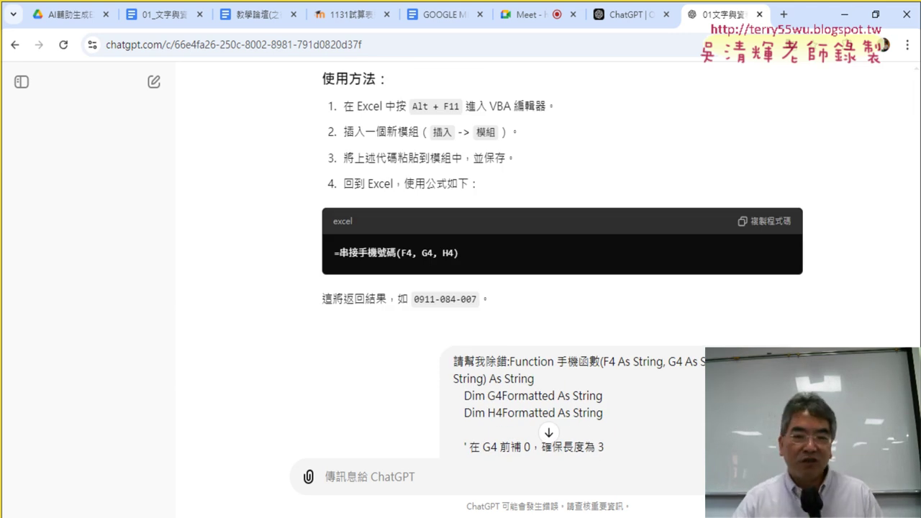
pyautogui.scroll(3, 561, 287)
pyautogui.scroll(3, 561, 288)
pyautogui.scroll(3, 561, 288)
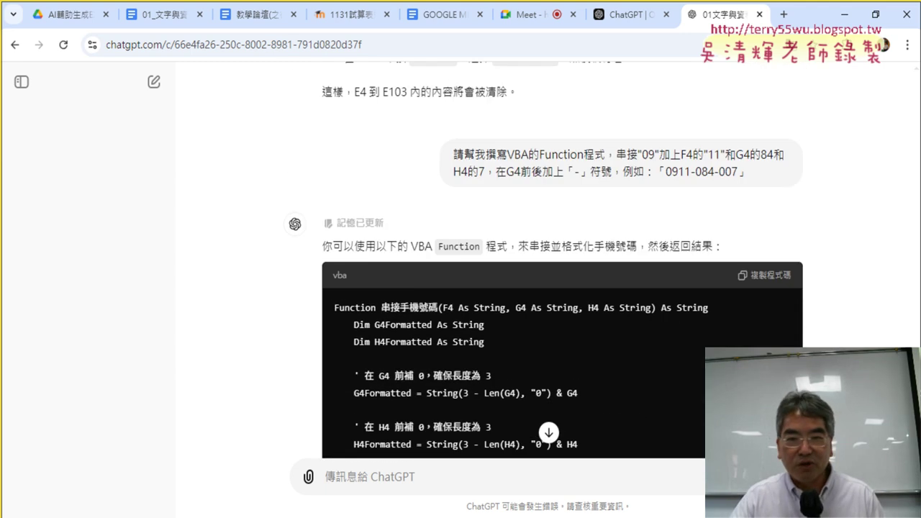
pyautogui.scroll(2, 571, 329)
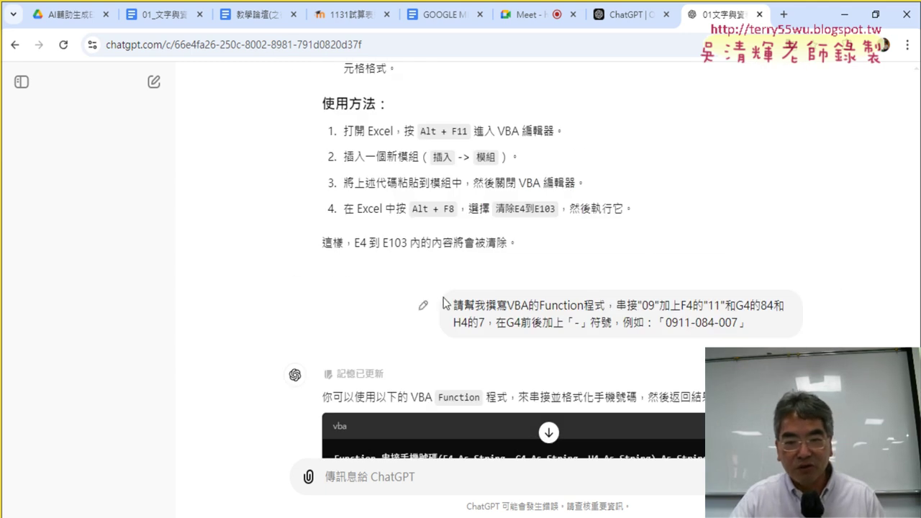
# - Send the prompt 請幫我撰寫VBA的SUB程式, copied from the earlier request with Function changed to SUB
pyautogui.moveTo(451, 306); pyautogui.dragTo(606, 303)
pyautogui.hotkey('ctrl', 'c')
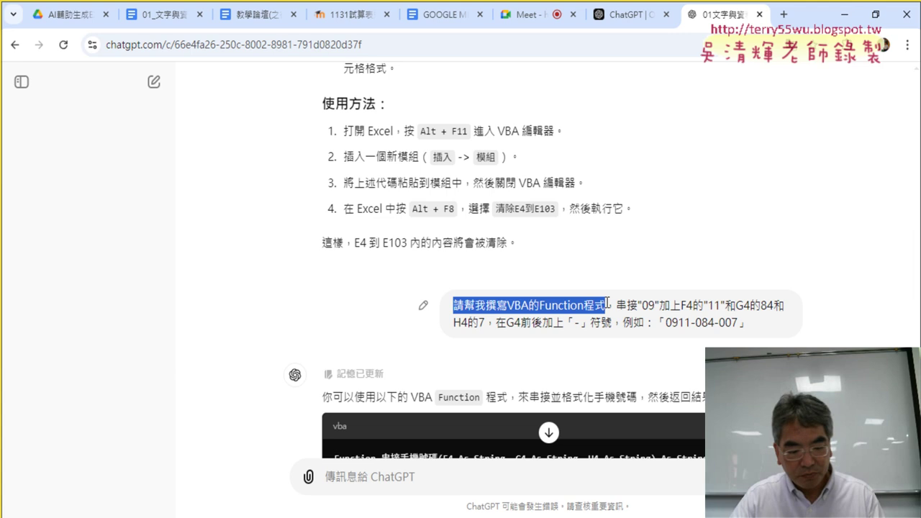
pyautogui.click(349, 471)
pyautogui.hotkey('ctrl', 'v')
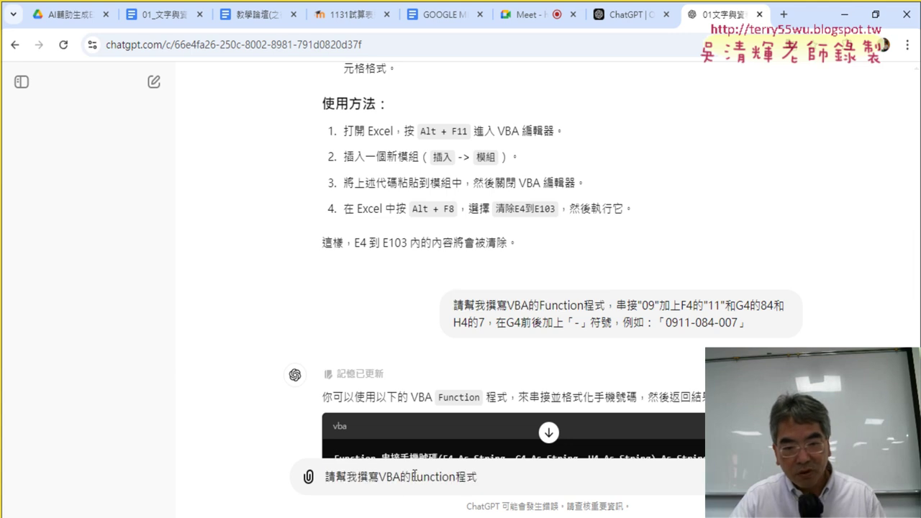
pyautogui.moveTo(411, 478); pyautogui.dragTo(456, 477)
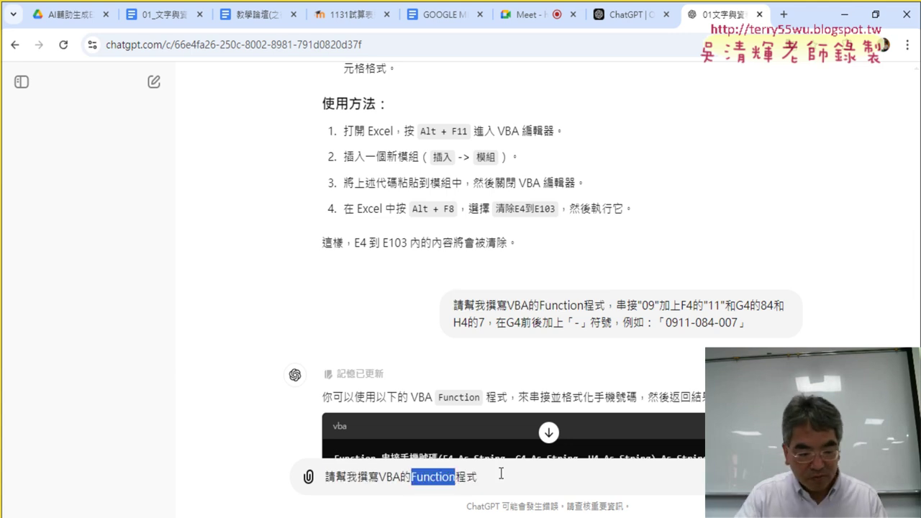
pyautogui.press('BackSpace')
pyautogui.write('SUB')
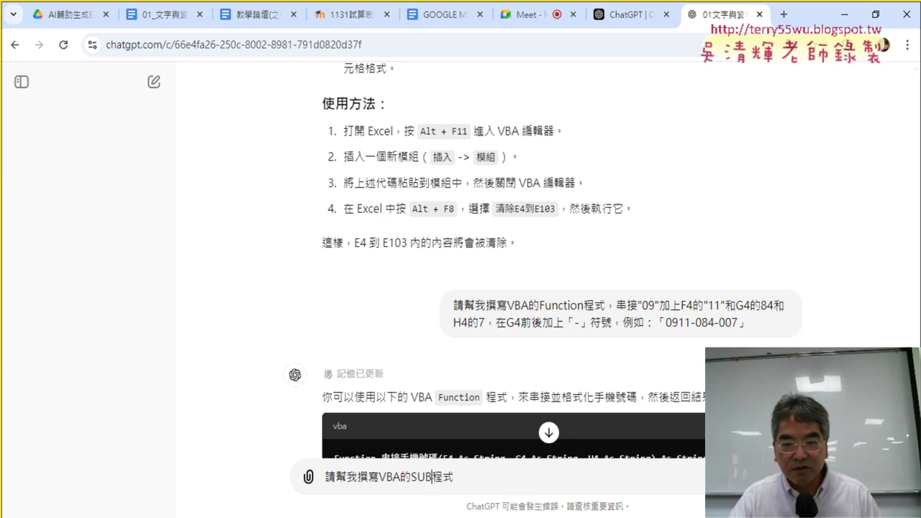
pyautogui.press('Return')
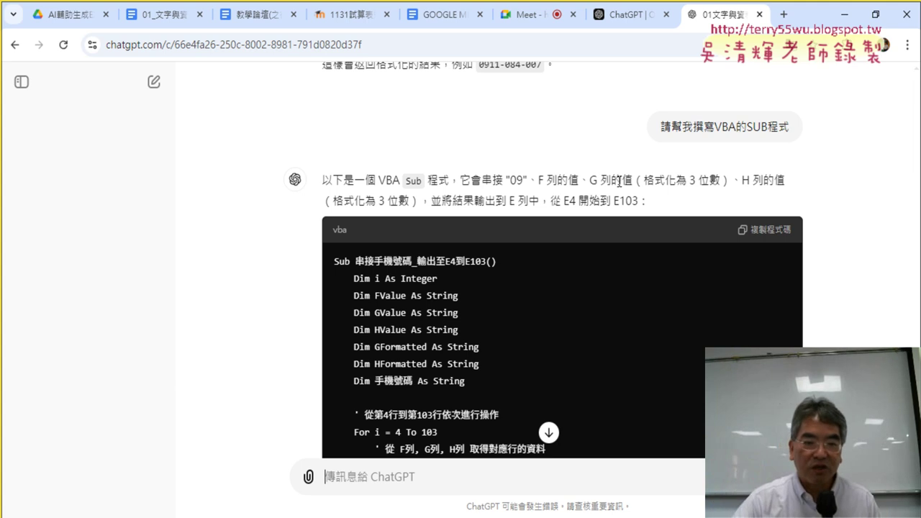
# - Highlight the reply's notes on the joined columns and the column E output, briefly checking Excel
pyautogui.scroll(-2, 526, 251)
pyautogui.scroll(2, 503, 230)
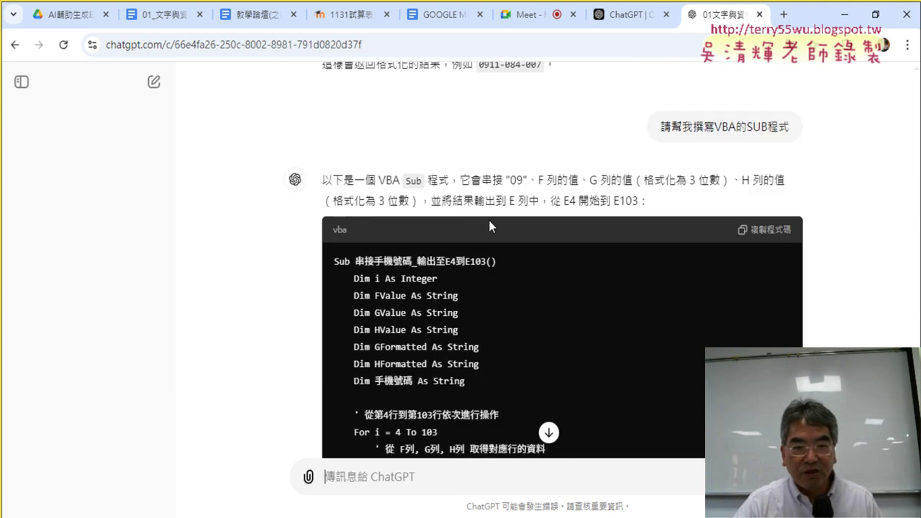
pyautogui.moveTo(461, 179); pyautogui.dragTo(510, 180)
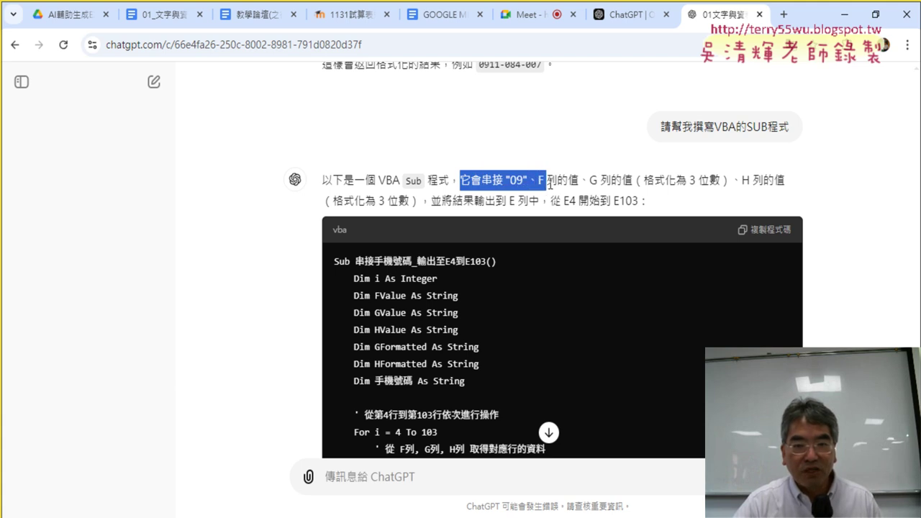
pyautogui.moveTo(550, 184)
pyautogui.mouseDown()
pyautogui.moveTo(697, 179)
pyautogui.moveTo(647, 201)
pyautogui.mouseUp()
pyautogui.click(477, 197)
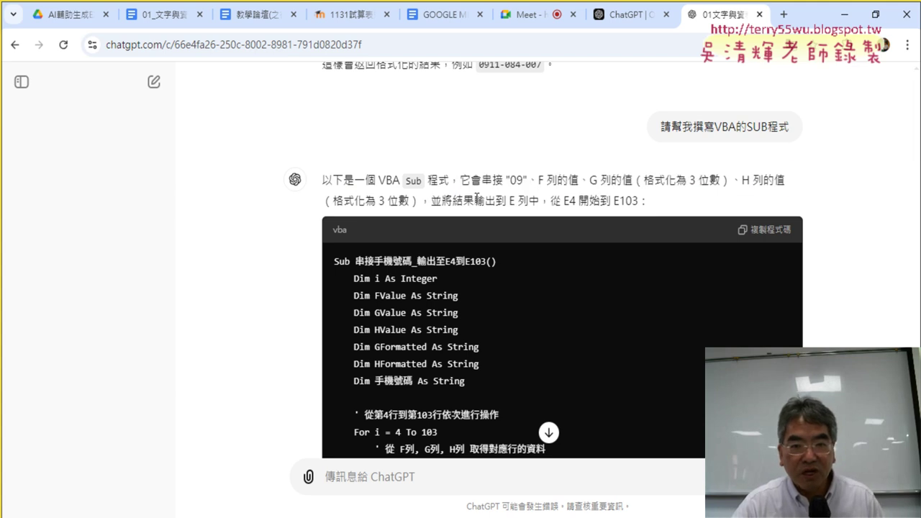
pyautogui.moveTo(504, 201); pyautogui.dragTo(528, 201)
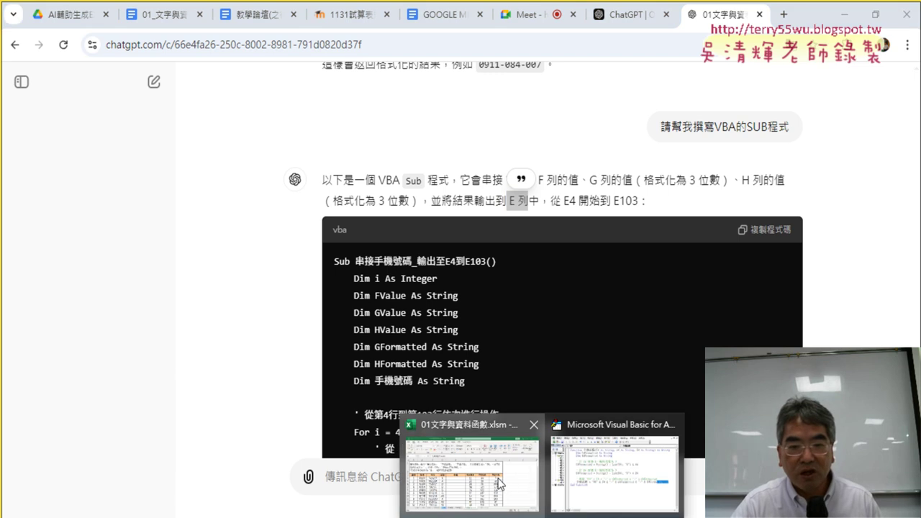
pyautogui.click(502, 484)
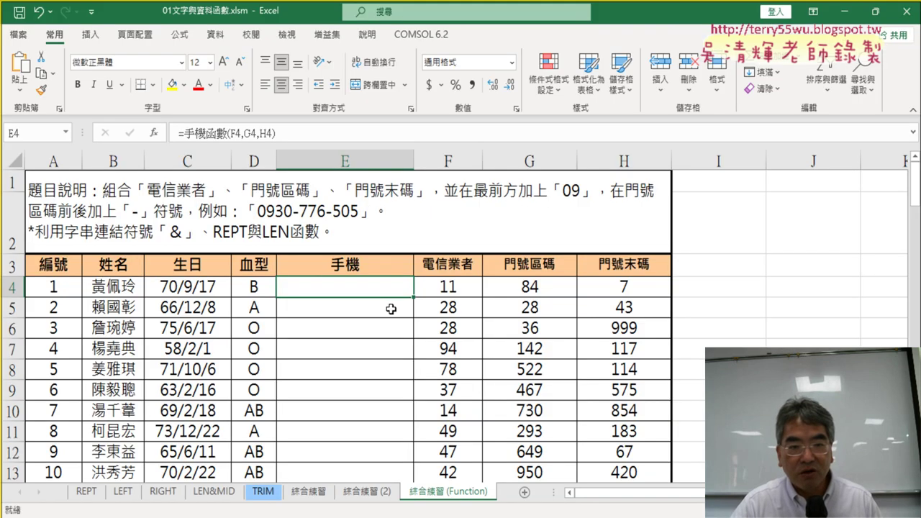
pyautogui.click(845, 11)
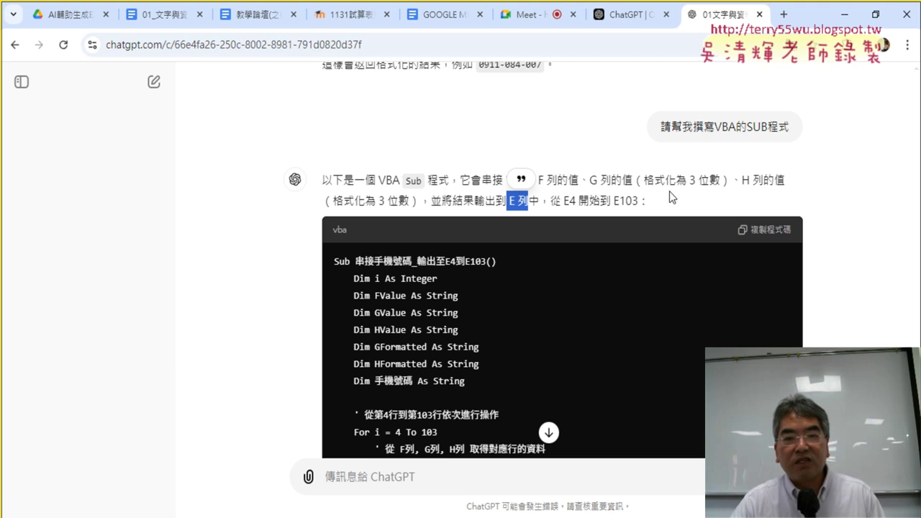
# - Highlight the E4 to E103 output range, copy the Sub code, and return to Excel
pyautogui.scroll(1, 670, 197)
pyautogui.scroll(1, 673, 201)
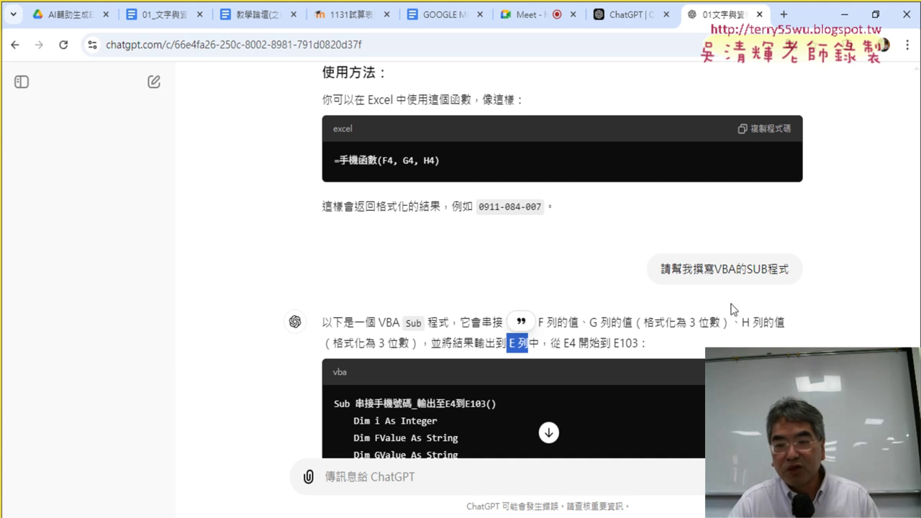
pyautogui.moveTo(562, 343); pyautogui.dragTo(639, 345)
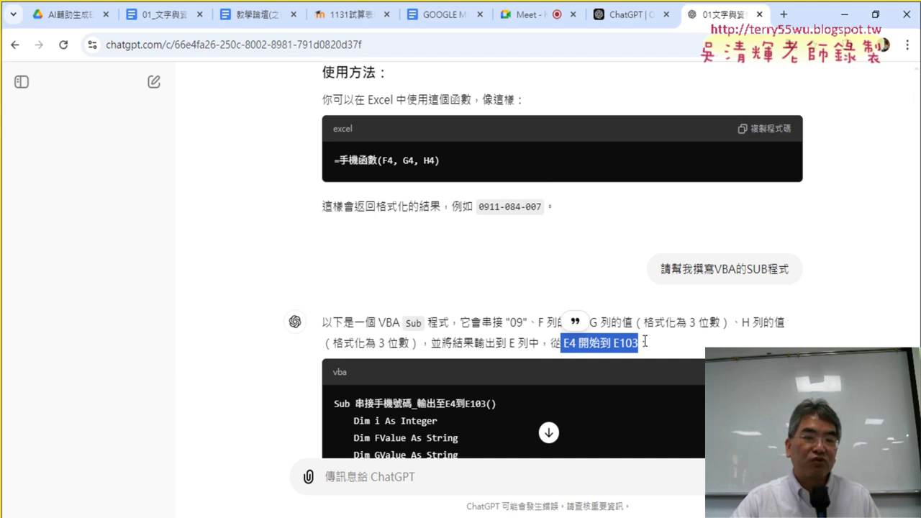
pyautogui.scroll(-3, 610, 322)
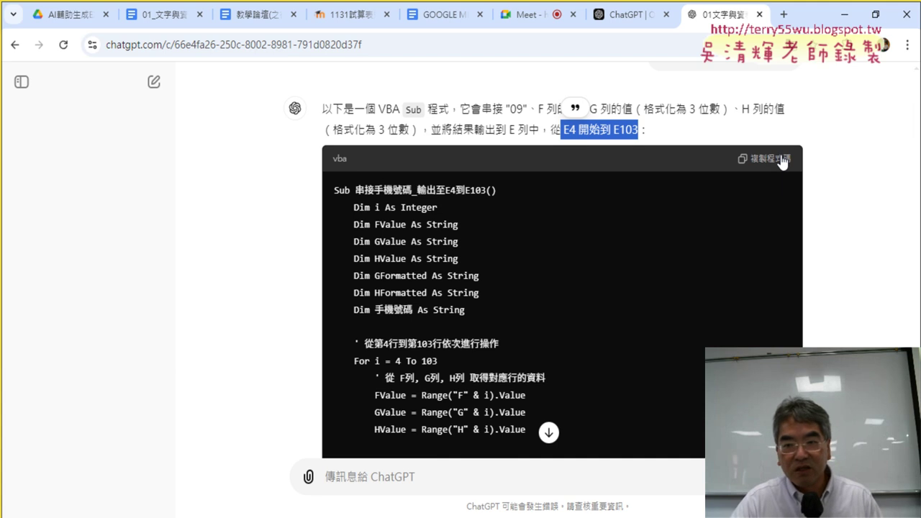
pyautogui.click(782, 159)
pyautogui.click(524, 514)
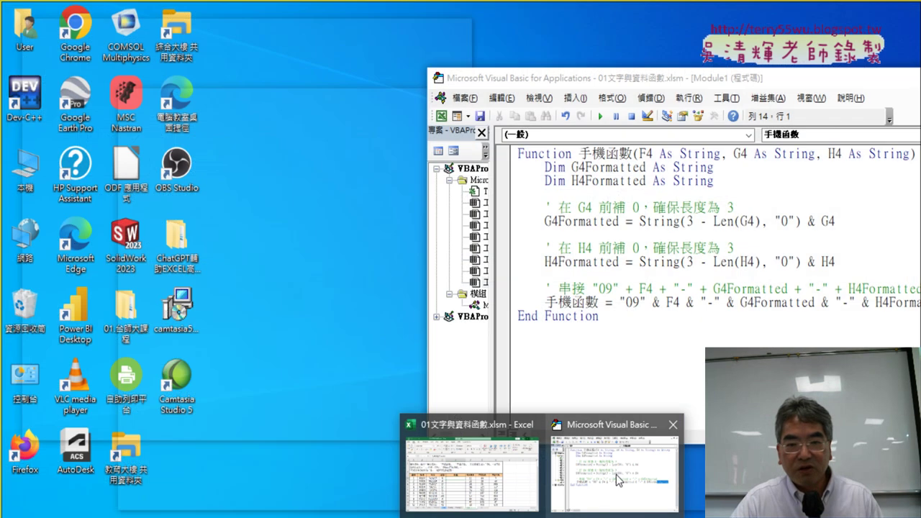
# - Paste the copied Sub into the VBA editor below the existing Function
pyautogui.click(616, 474)
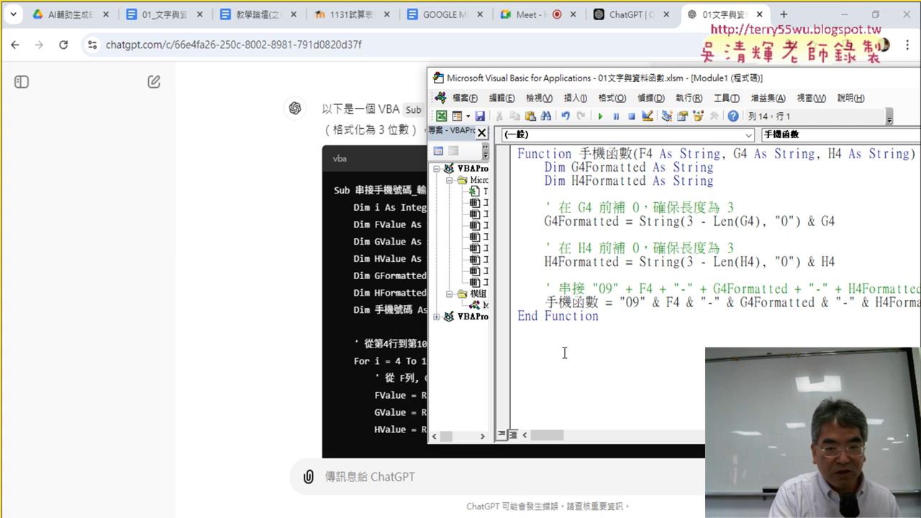
pyautogui.hotkey('ctrl', 'v')
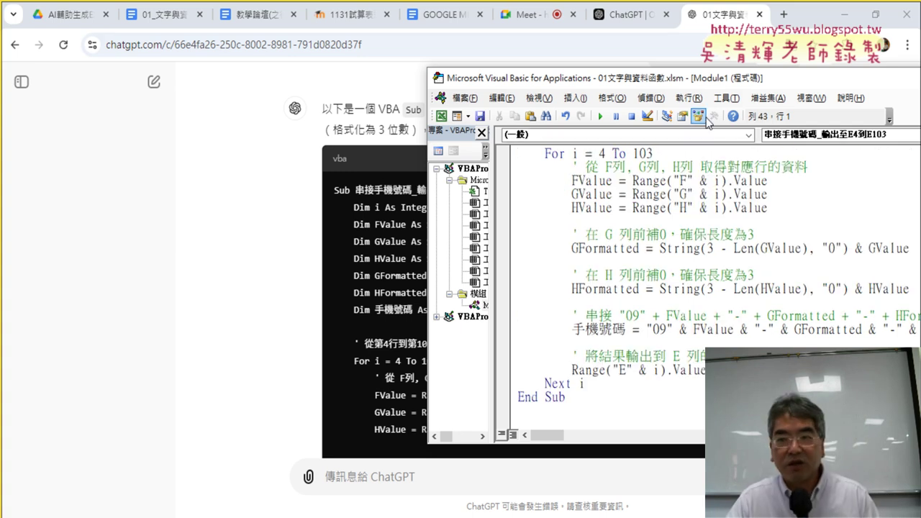
pyautogui.click(844, 13)
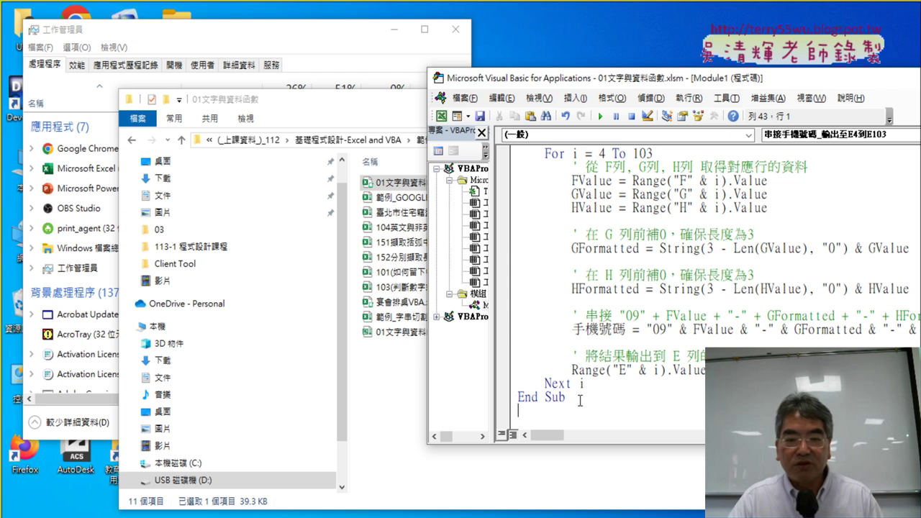
pyautogui.click(467, 495)
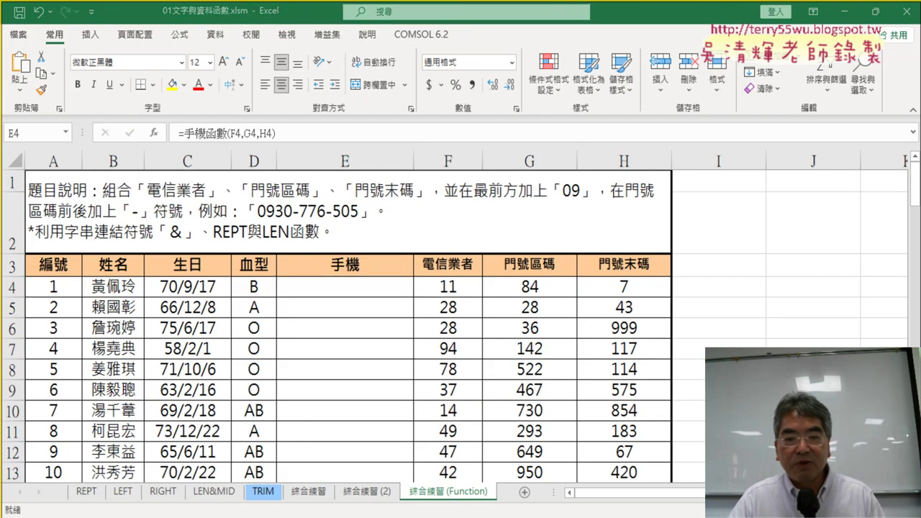
pyautogui.click(605, 475)
pyautogui.scroll(2, 616, 357)
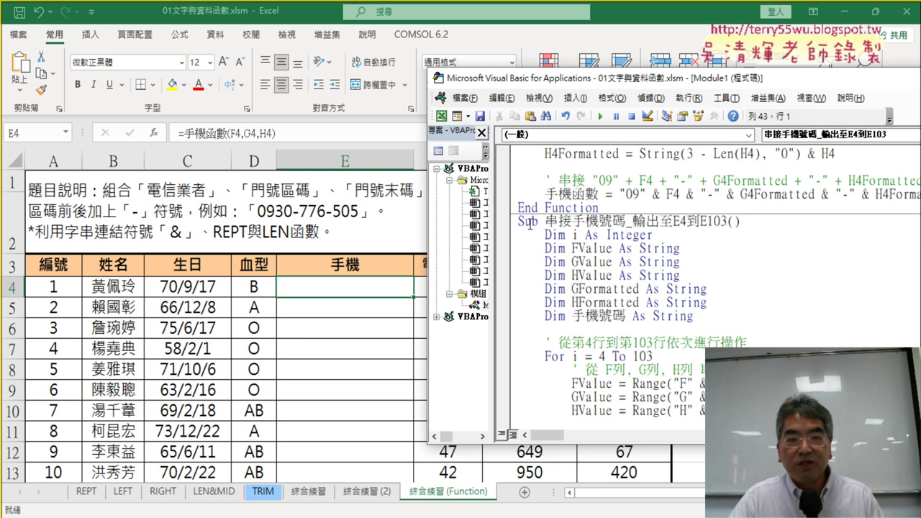
# - Place the caret in the new Sub and mark up End Function and the HFormatted line
pyautogui.moveTo(518, 221); pyautogui.dragTo(555, 221)
pyautogui.click(639, 275)
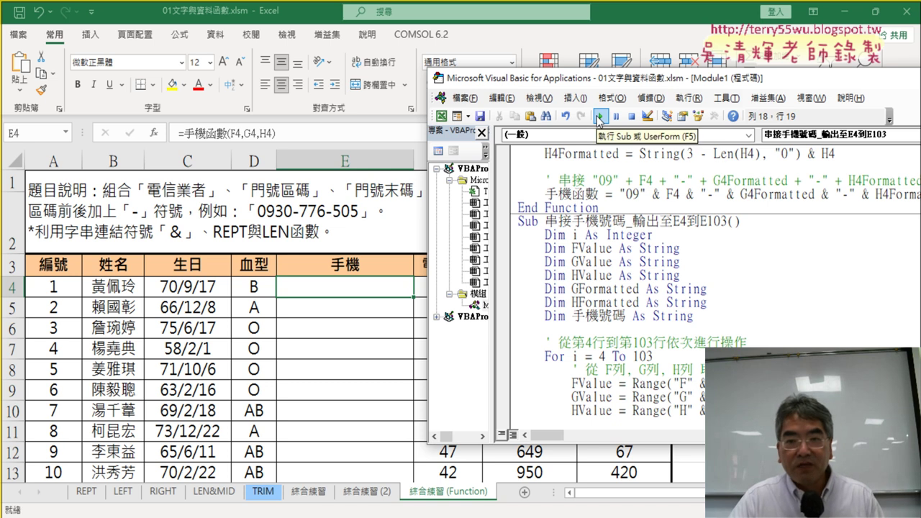
pyautogui.click(599, 116)
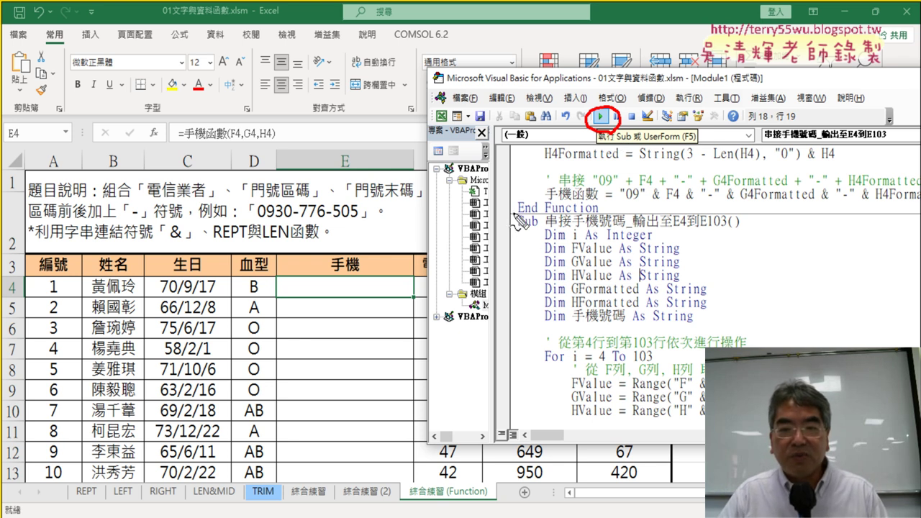
pyautogui.moveTo(517, 213); pyautogui.dragTo(562, 212)
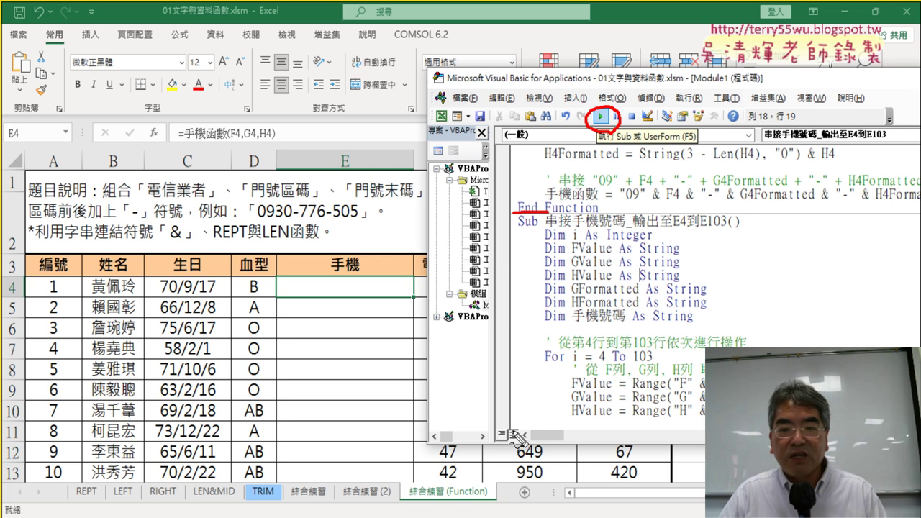
pyautogui.moveTo(507, 431); pyautogui.dragTo(536, 434)
pyautogui.moveTo(619, 327); pyautogui.dragTo(619, 302)
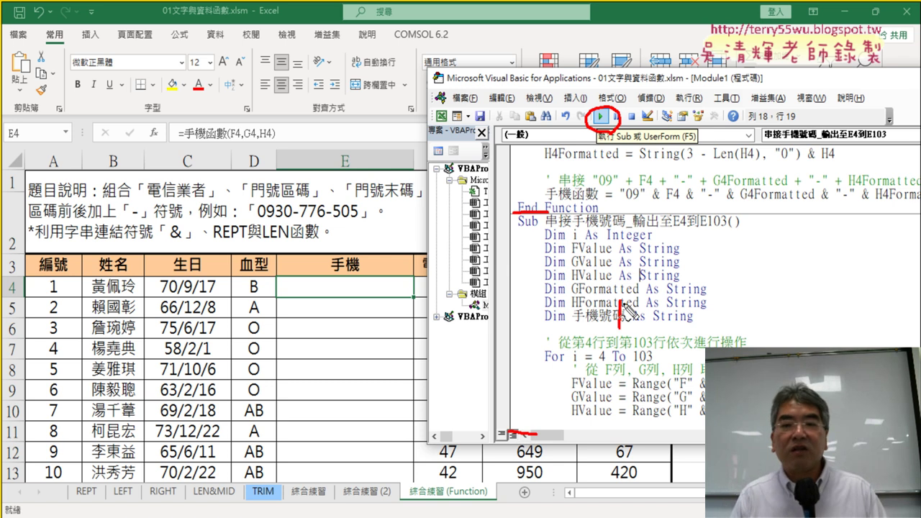
pyautogui.press('Escape')
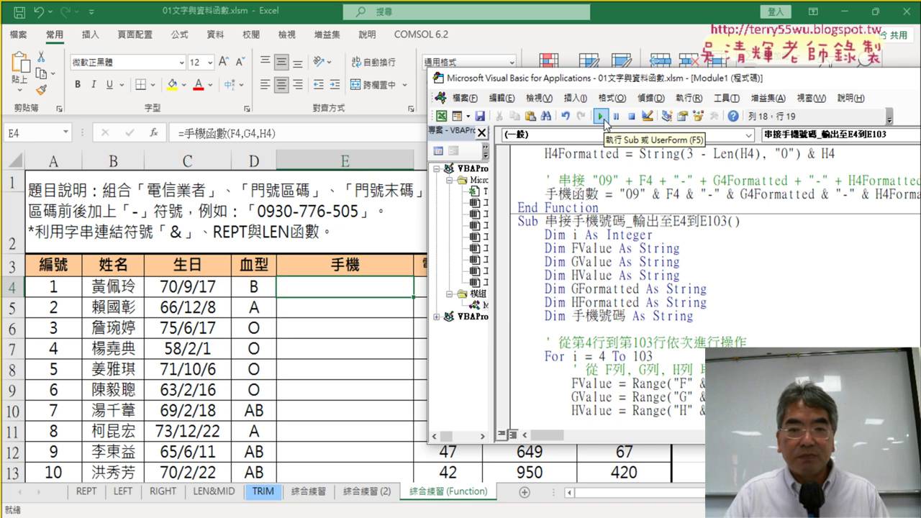
# - Run the Sub to fill column E with phone numbers and circle the filled 手機 column
pyautogui.click(601, 117)
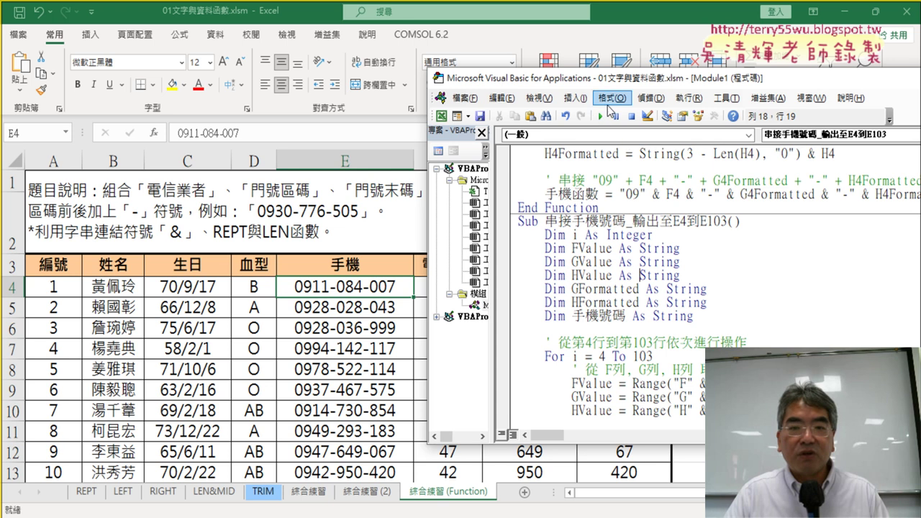
pyautogui.moveTo(612, 87); pyautogui.dragTo(633, 86)
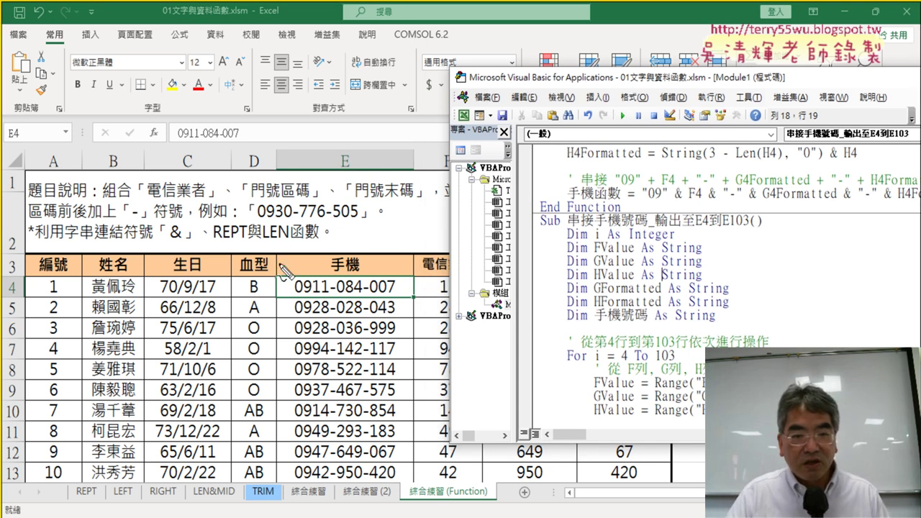
pyautogui.moveTo(279, 265)
pyautogui.mouseDown()
pyautogui.moveTo(280, 384)
pyautogui.moveTo(412, 385)
pyautogui.mouseUp()
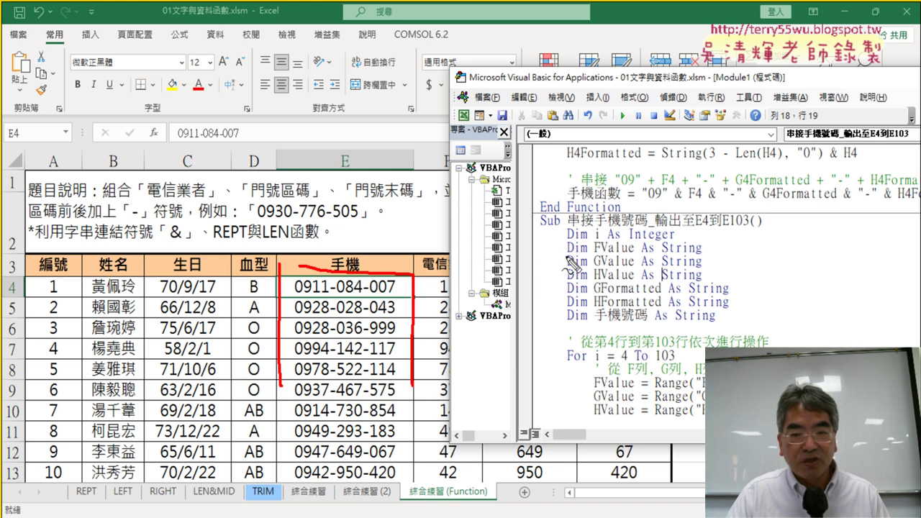
pyautogui.moveTo(566, 256); pyautogui.dragTo(416, 331)
pyautogui.moveTo(449, 287)
pyautogui.mouseDown()
pyautogui.moveTo(418, 331)
pyautogui.moveTo(525, 321)
pyautogui.mouseUp()
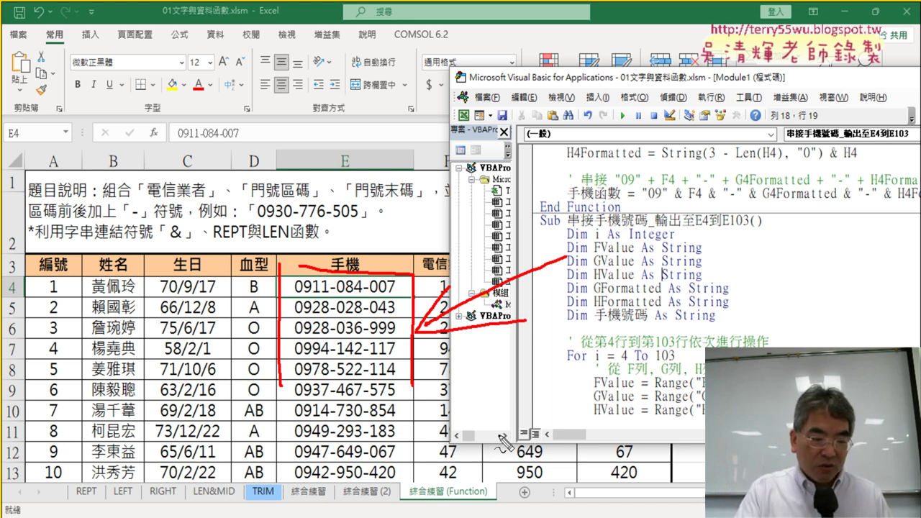
pyautogui.press('Escape')
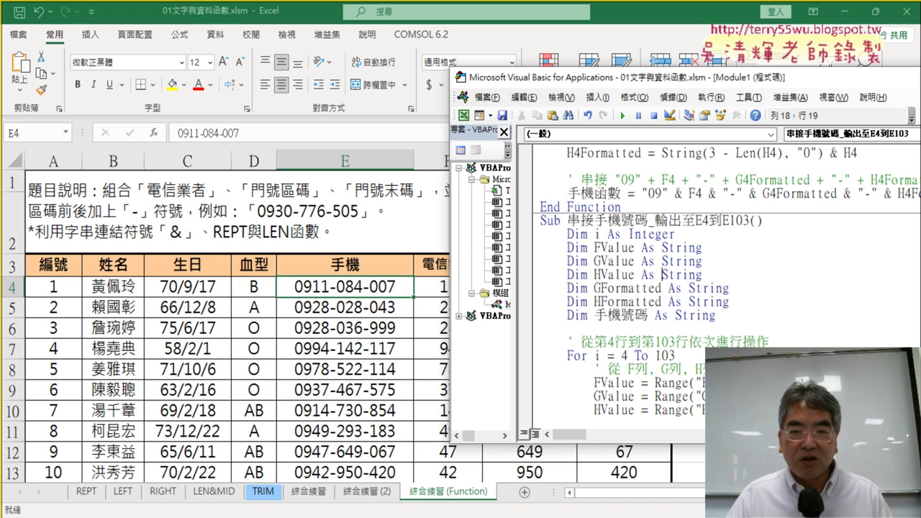
# - Copy _輸出至E4到E103 from the Sub's name
pyautogui.moveTo(654, 220); pyautogui.dragTo(749, 220)
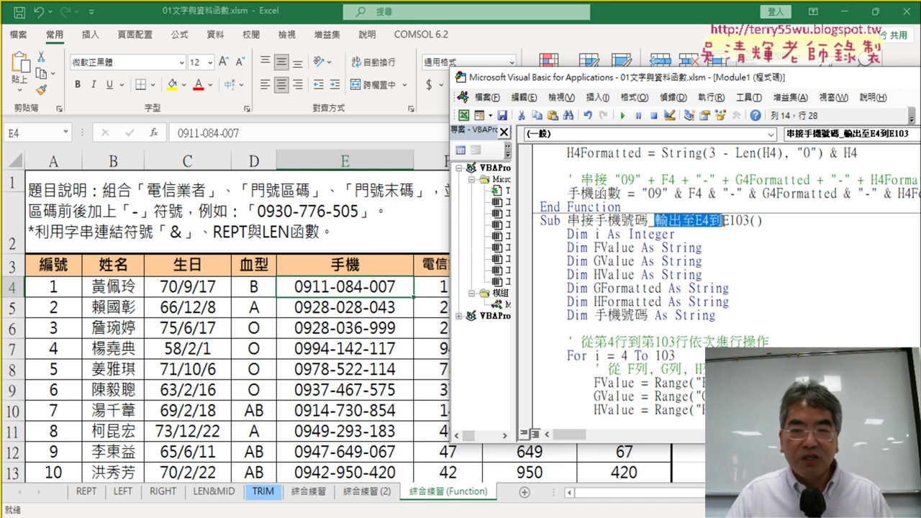
pyautogui.rightClick(748, 225)
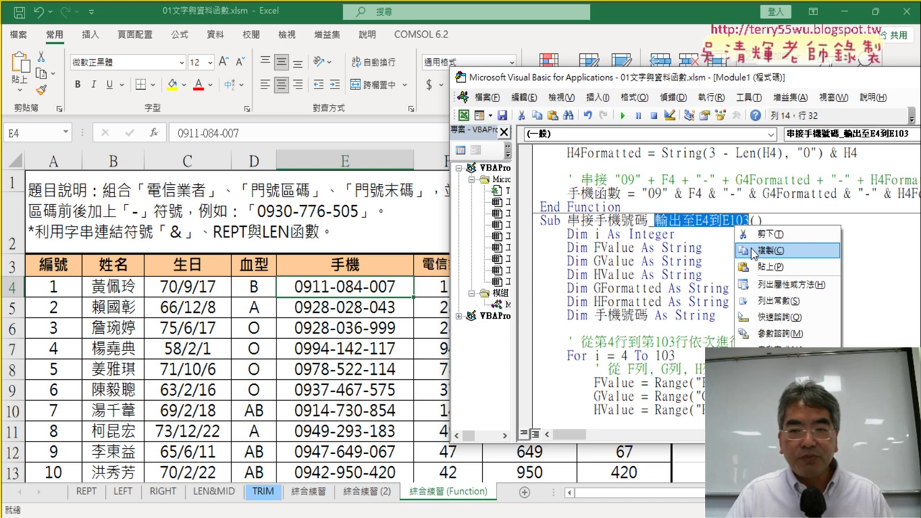
pyautogui.click(752, 249)
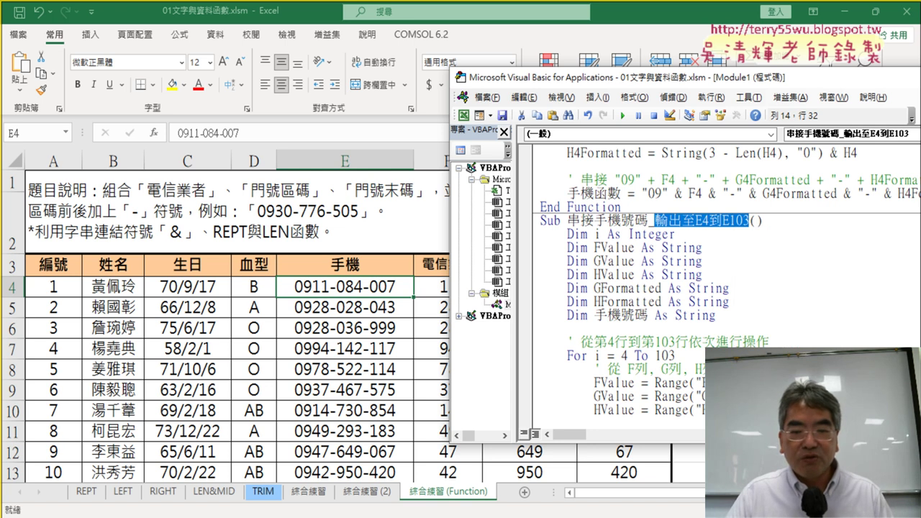
# - Edit the earlier SUB request to append 將結果輸出到E4:E103, then switch back to Excel
pyautogui.moveTo(426, 514)
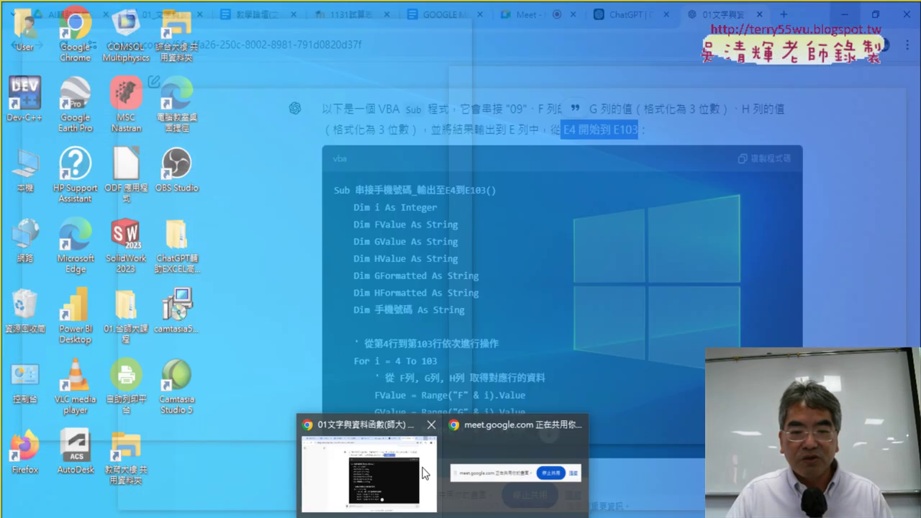
pyautogui.click(380, 469)
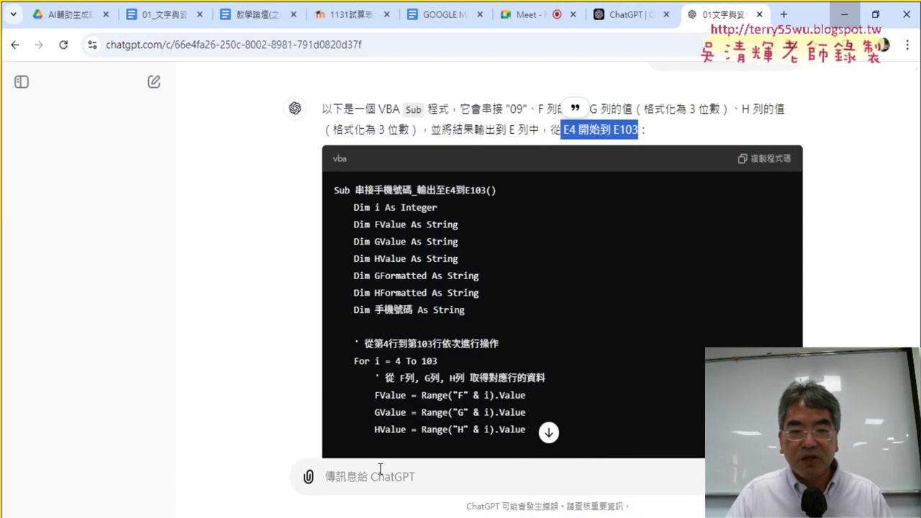
pyautogui.scroll(2, 595, 248)
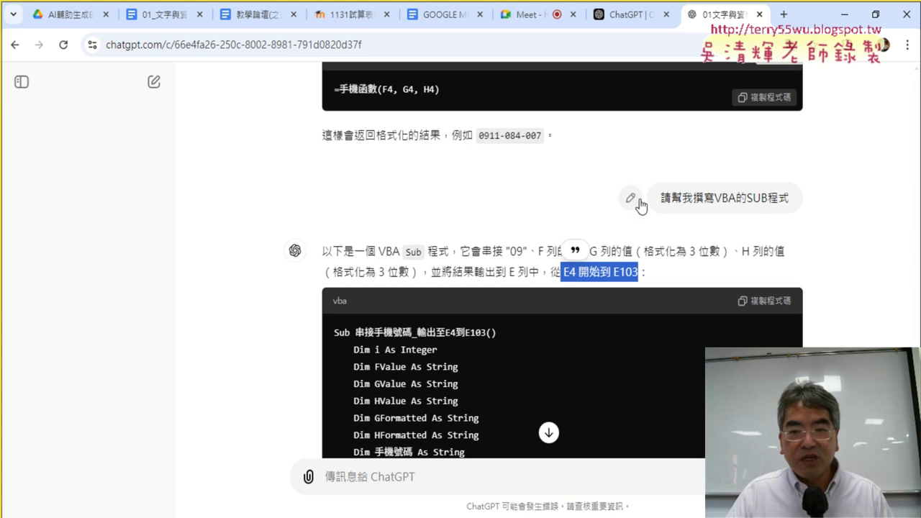
pyautogui.click(631, 200)
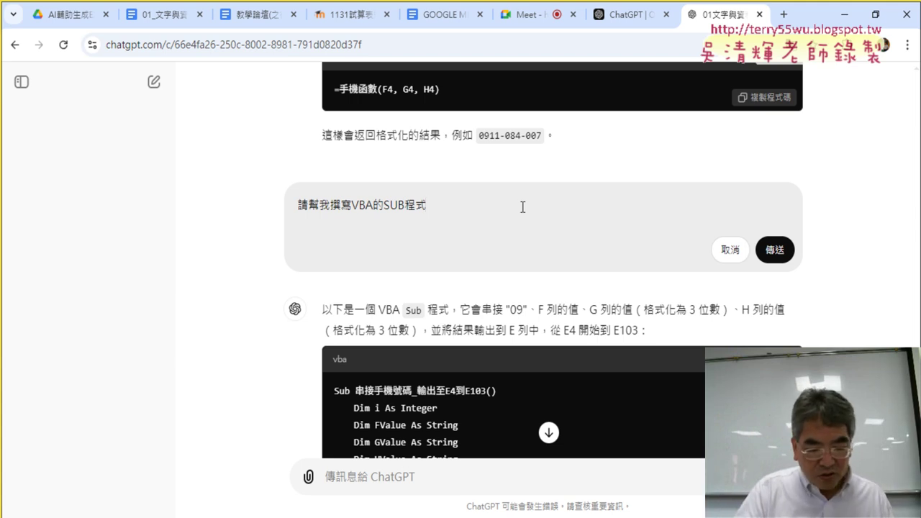
pyautogui.press('BackSpace')
pyautogui.write('，ㄐ')
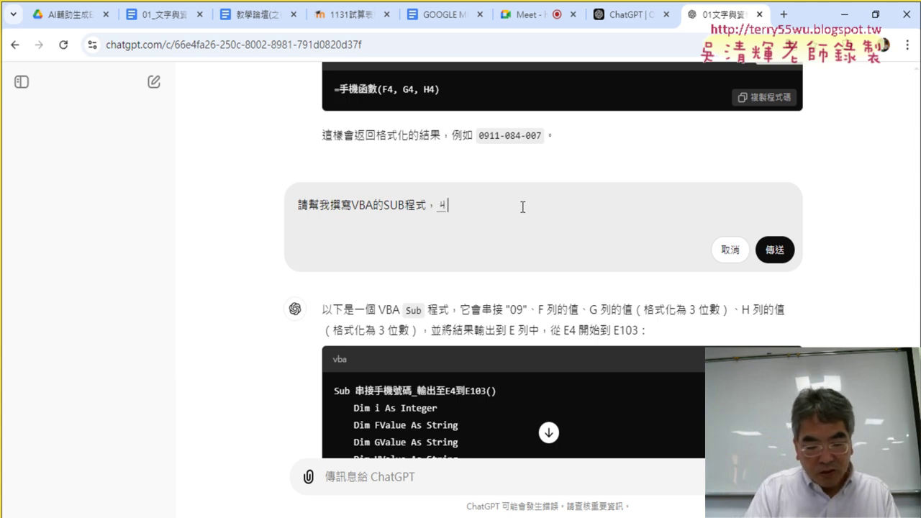
pyautogui.write('將一')
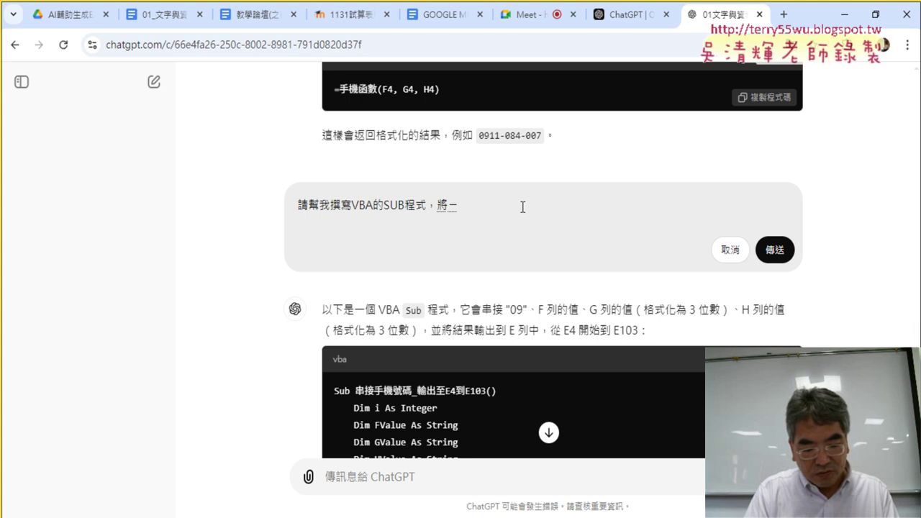
pyautogui.write('ㄍㄜ')
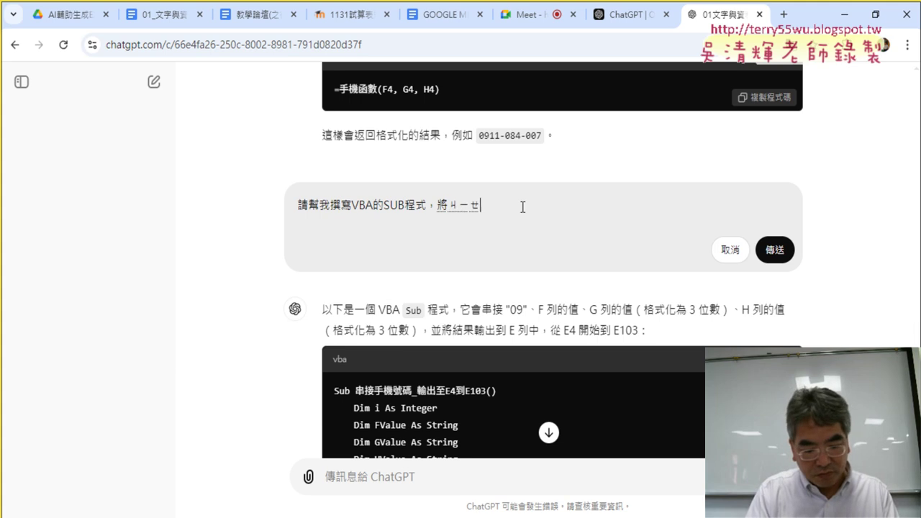
pyautogui.write('結果戶')
pyautogui.write('輸出')
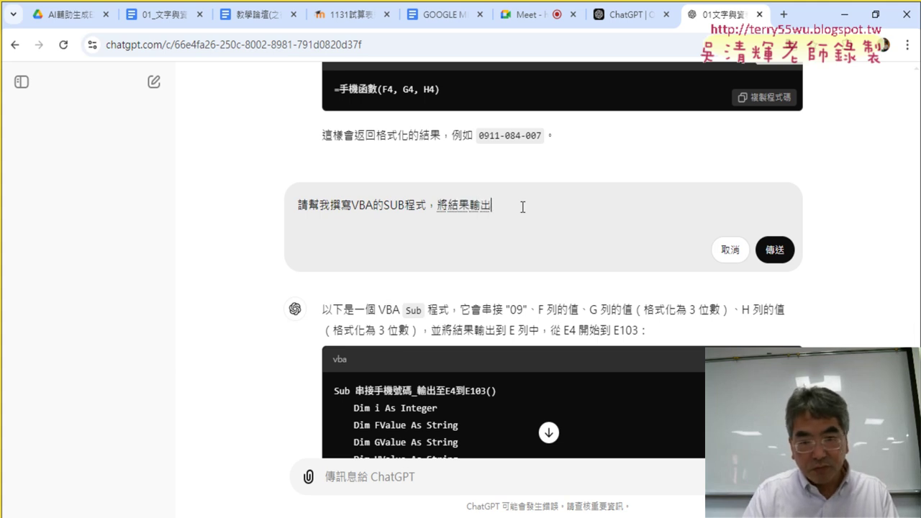
pyautogui.write('到E')
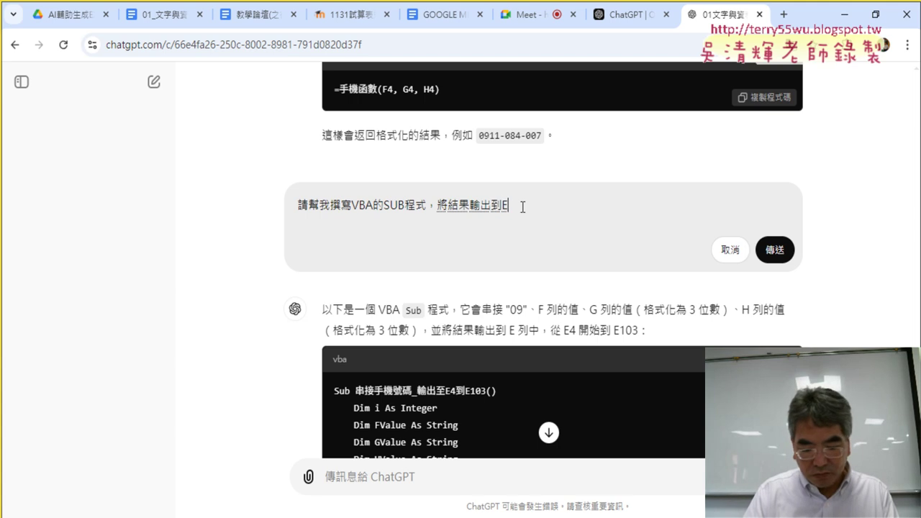
pyautogui.write('4:')
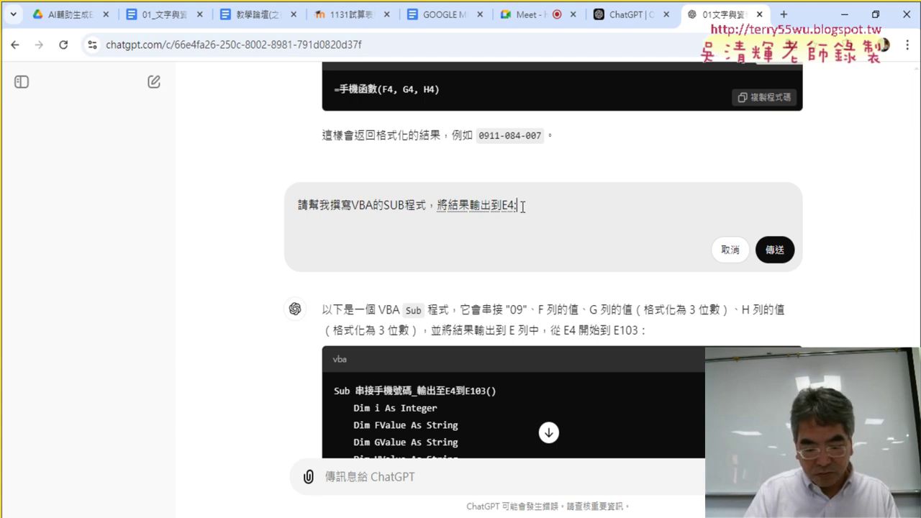
pyautogui.write('E103')
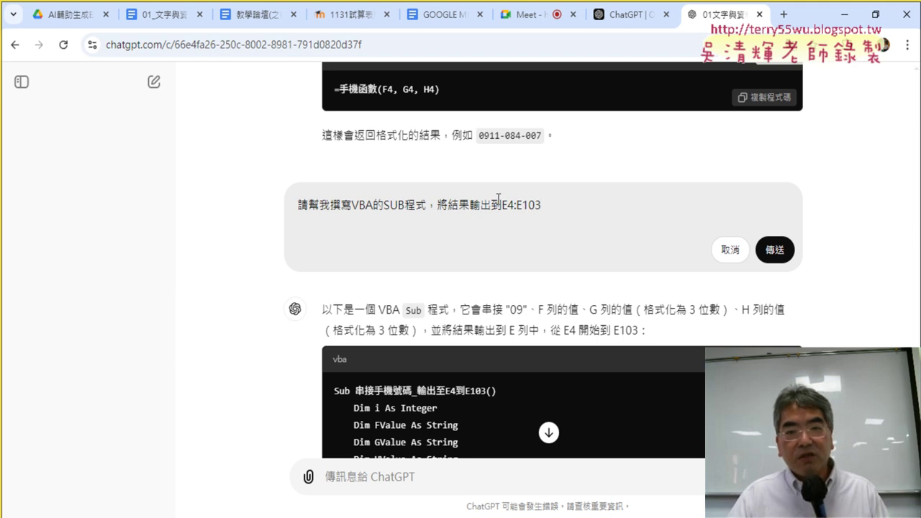
pyautogui.moveTo(501, 205); pyautogui.dragTo(559, 209)
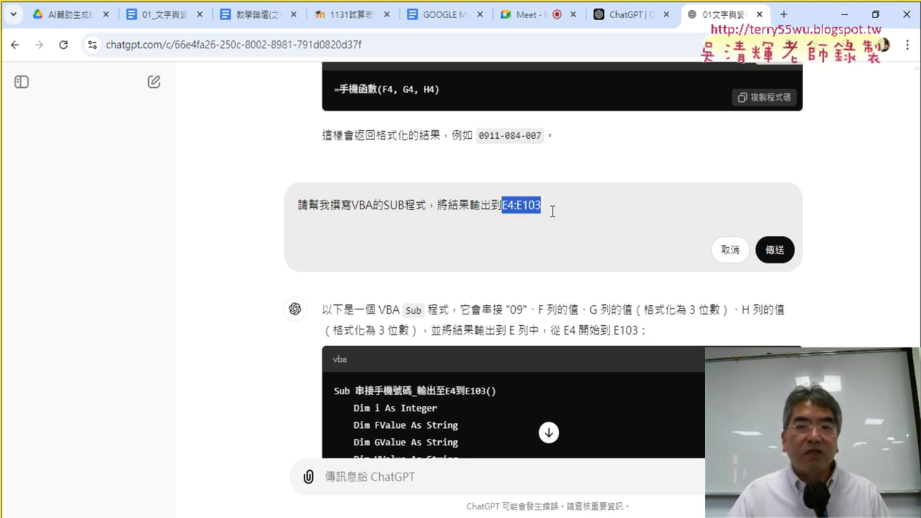
pyautogui.click(539, 209)
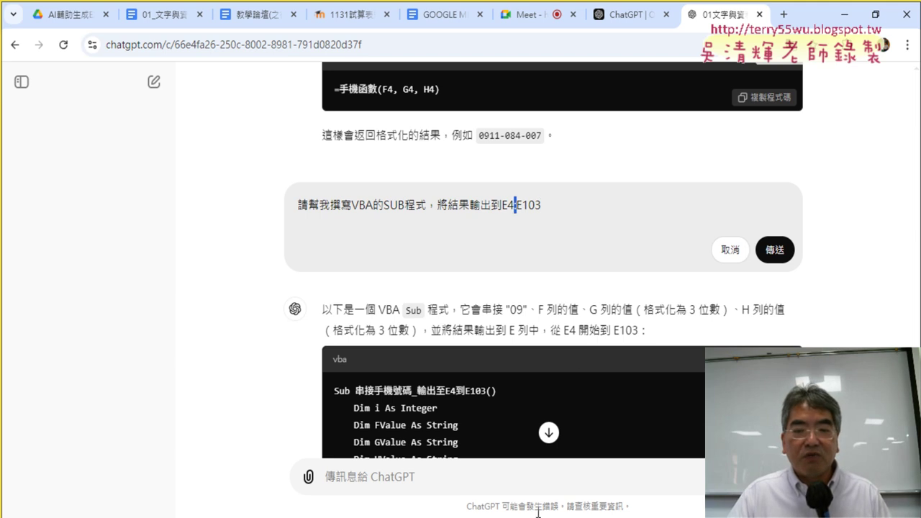
pyautogui.moveTo(543, 517)
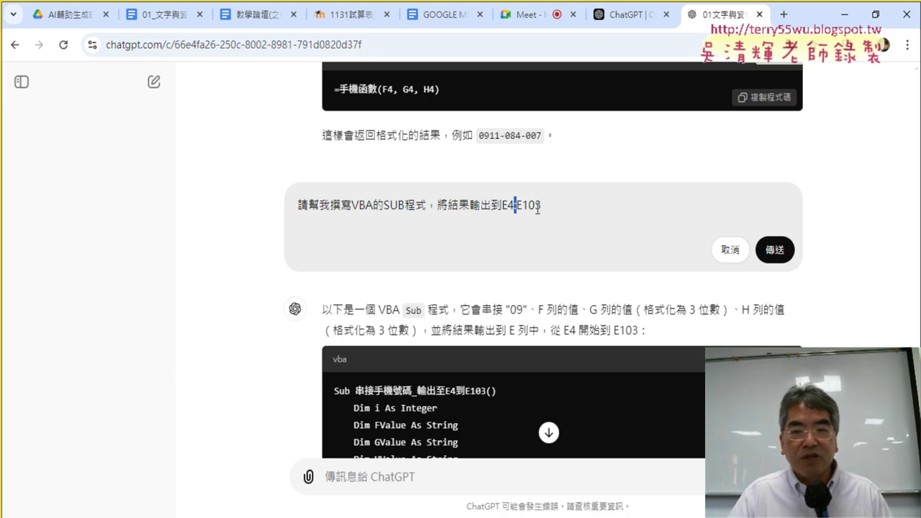
pyautogui.click(487, 482)
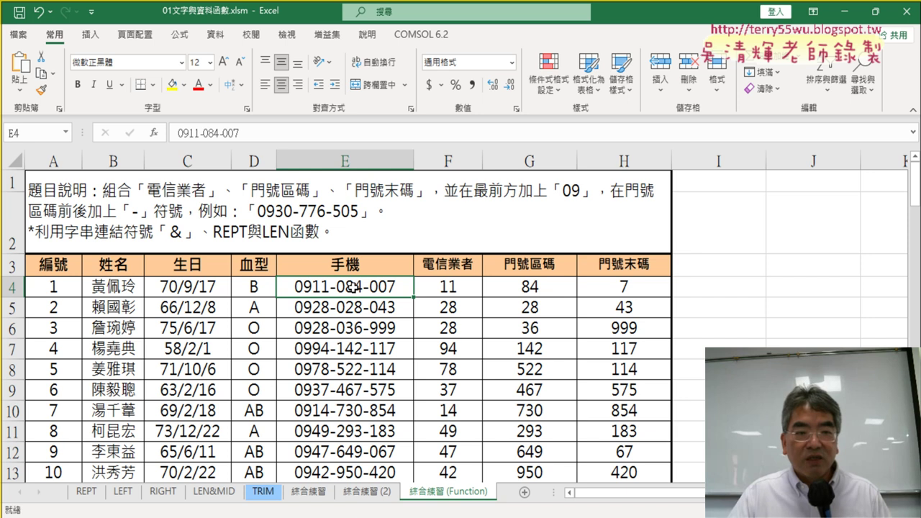
# - Select E4:E103, delete the generated phone numbers, and return to ChatGPT
pyautogui.hotkey('ctrl', 'Down')
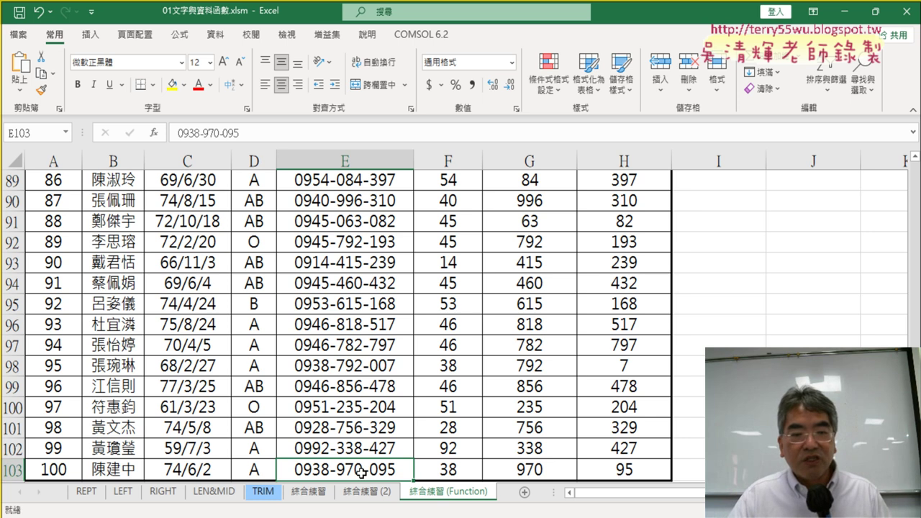
pyautogui.scroll(7, 362, 471)
pyautogui.scroll(9, 362, 431)
pyautogui.scroll(9, 366, 359)
pyautogui.scroll(5, 376, 258)
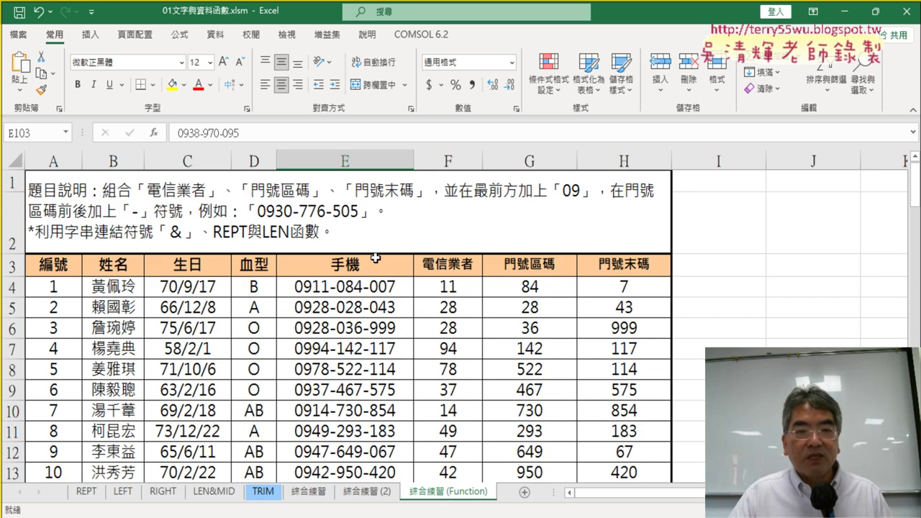
pyautogui.click(363, 283)
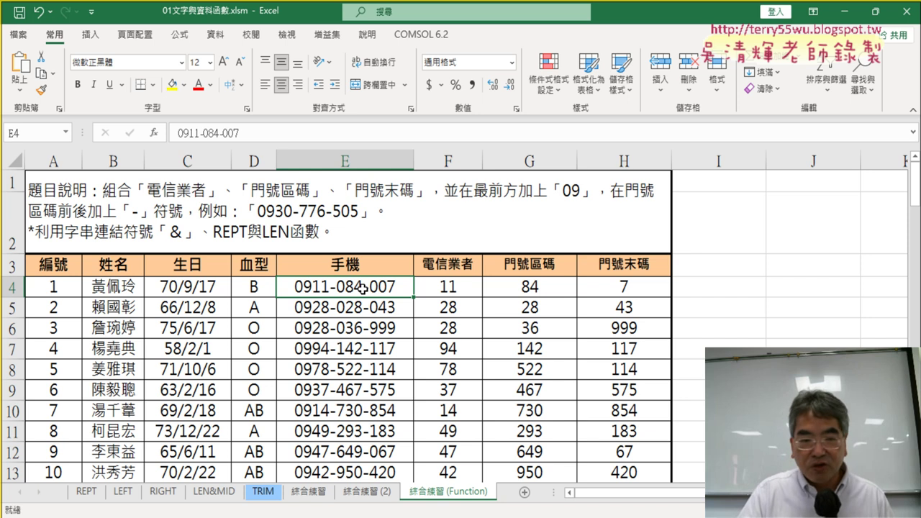
pyautogui.hotkey('ctrl', 'shift', 'Down')
pyautogui.hotkey('ctrl', 'BackSpace')
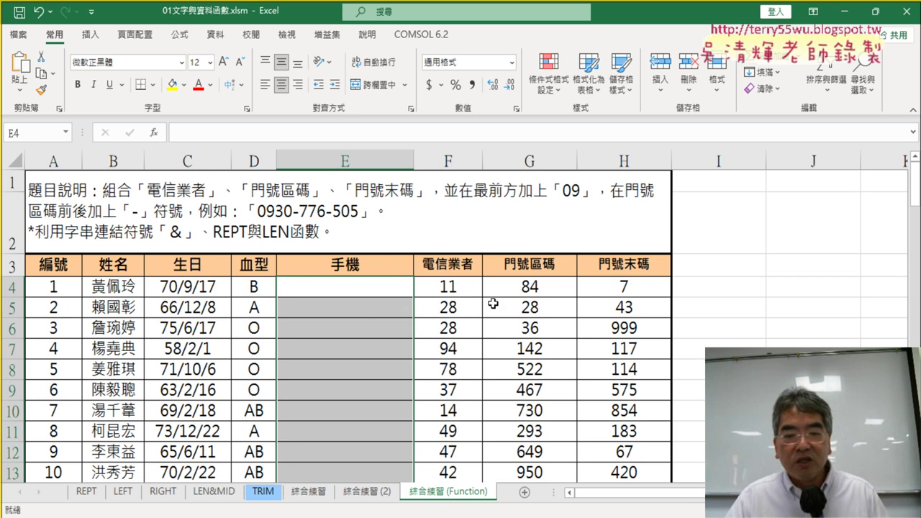
pyautogui.moveTo(431, 502)
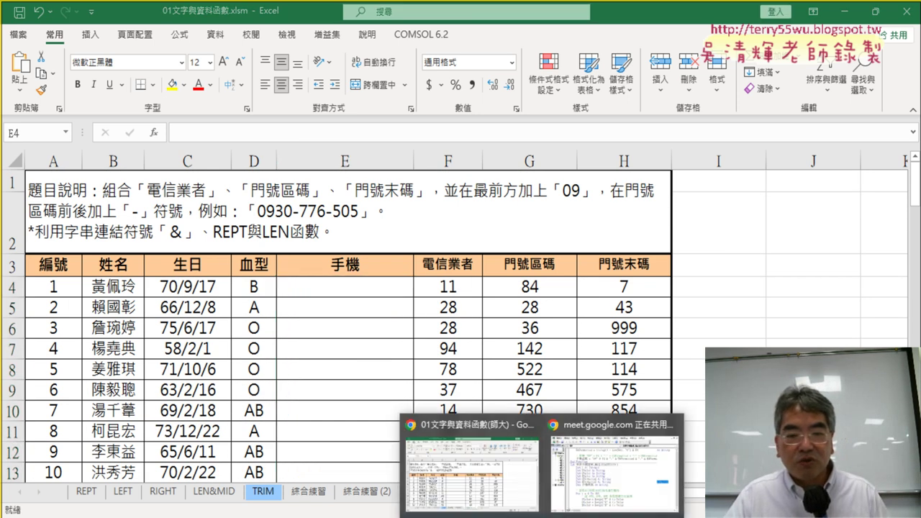
pyautogui.click(395, 486)
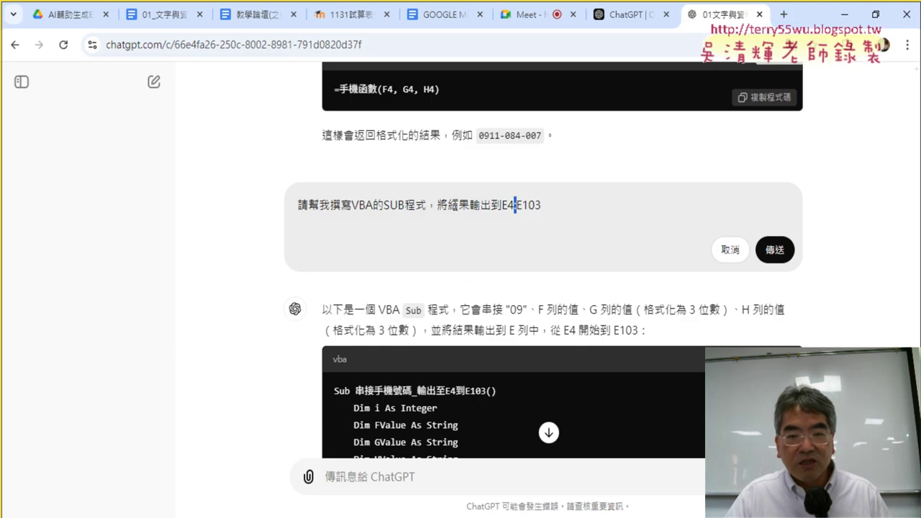
pyautogui.moveTo(436, 205); pyautogui.dragTo(541, 206)
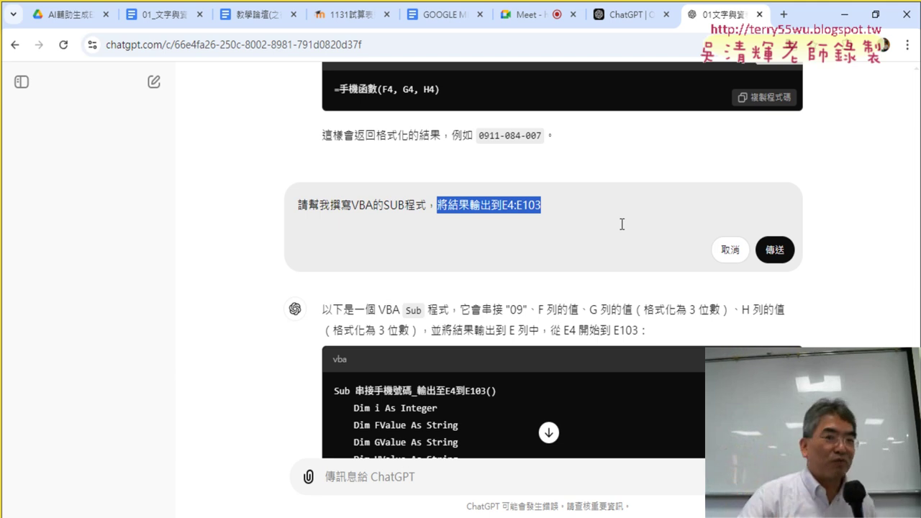
# - Resend the refined SUB prompt, then reopen it and highlight SUB and the E4:E103 output clause
pyautogui.click(773, 267)
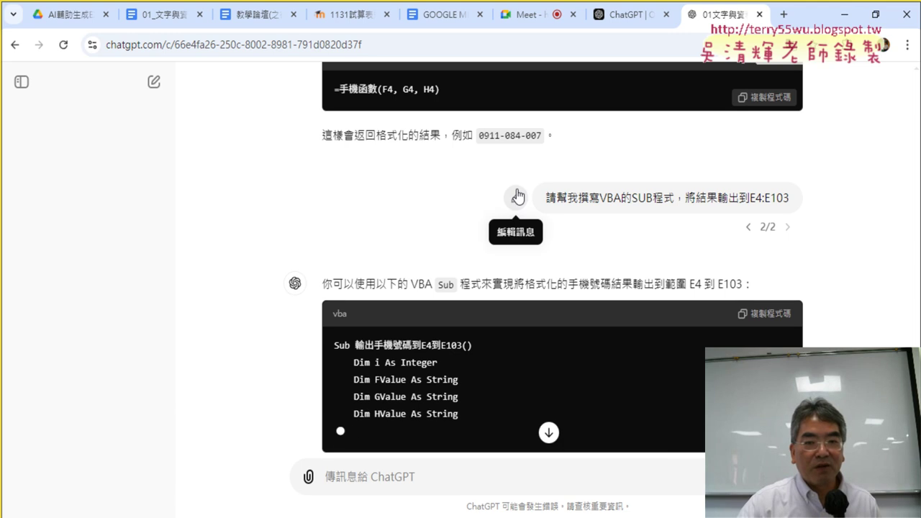
pyautogui.click(516, 199)
pyautogui.moveTo(561, 205); pyautogui.dragTo(428, 205)
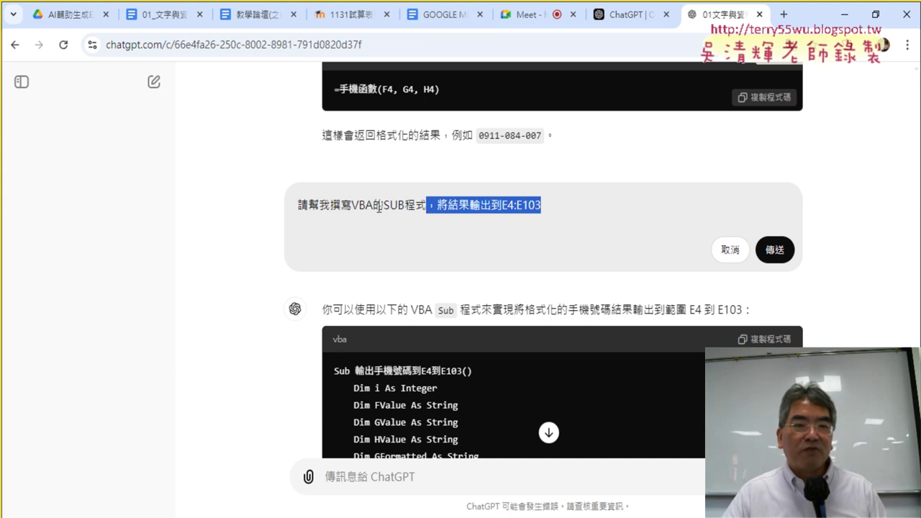
pyautogui.moveTo(378, 208); pyautogui.dragTo(400, 206)
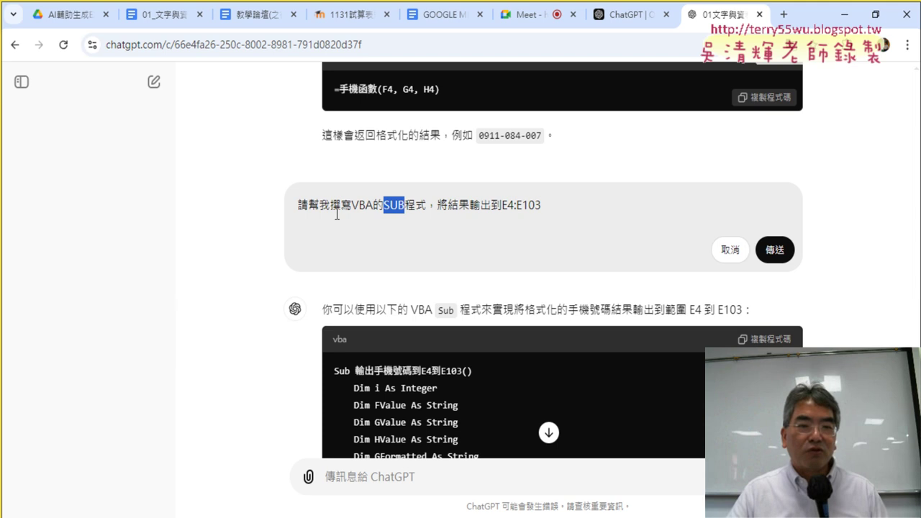
pyautogui.moveTo(383, 206); pyautogui.dragTo(405, 206)
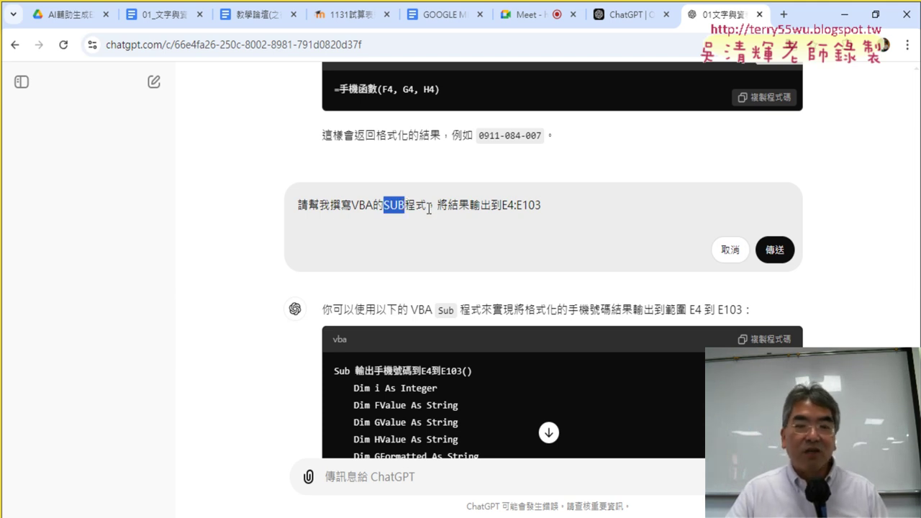
pyautogui.moveTo(428, 206); pyautogui.dragTo(547, 207)
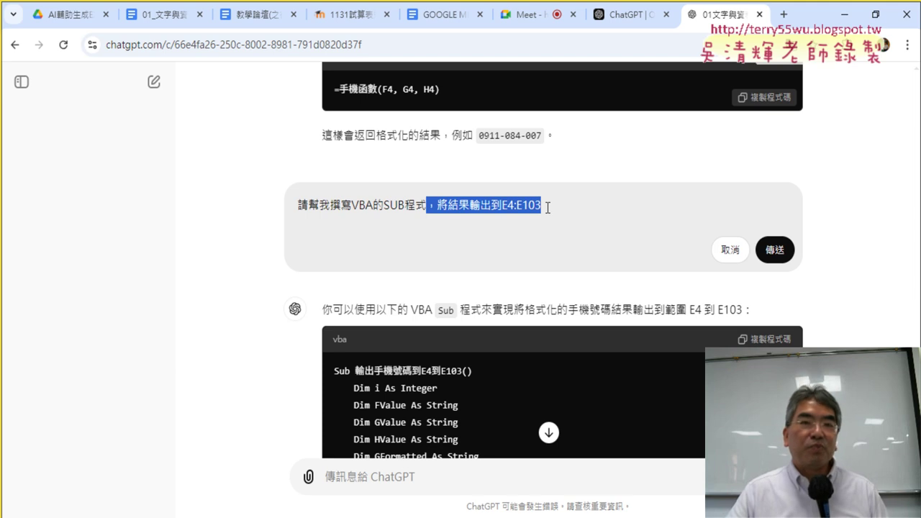